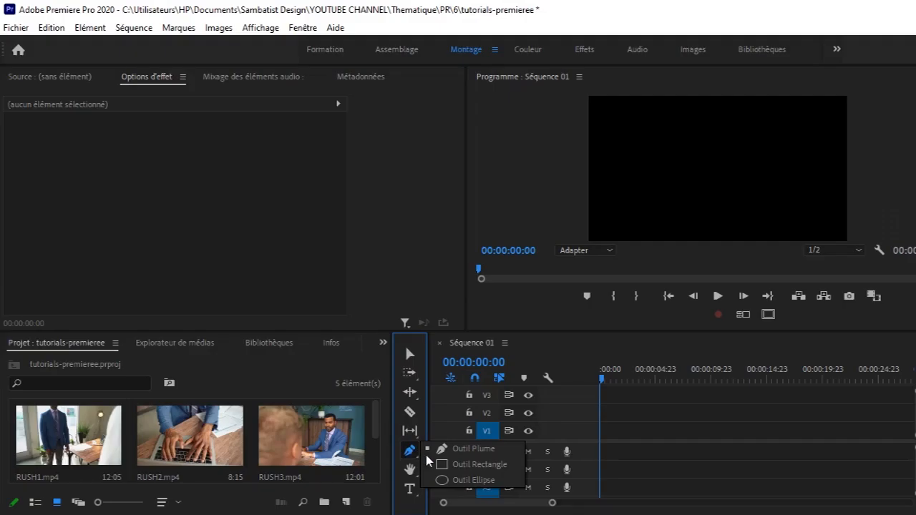
Draw a circle with the Ellipse tool in the middle of the black program frame
{"action": "left_click", "coordinate": [454, 481]}
{"action": "mouse_move", "coordinate": [677, 131]}
{"action": "left_mouse_down"}
{"action": "mouse_move", "coordinate": [730, 191]}
{"action": "mouse_move", "coordinate": [790, 229]}
{"action": "left_mouse_up"}
{"action": "left_click", "coordinate": [410, 352]}
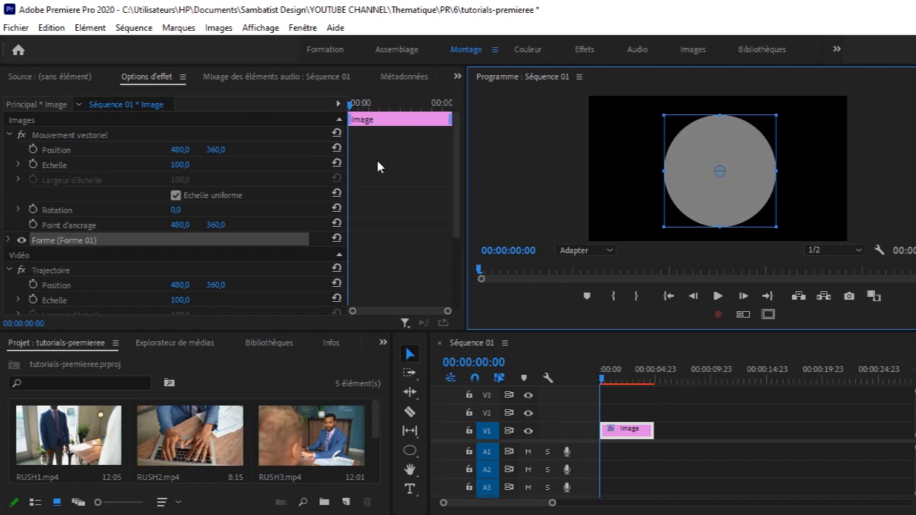
Keyframe the circle's Mouvement vectoriel scale at 100 at 00:00:02:02 and at 0 at the clip's start
{"action": "key", "text": "space"}
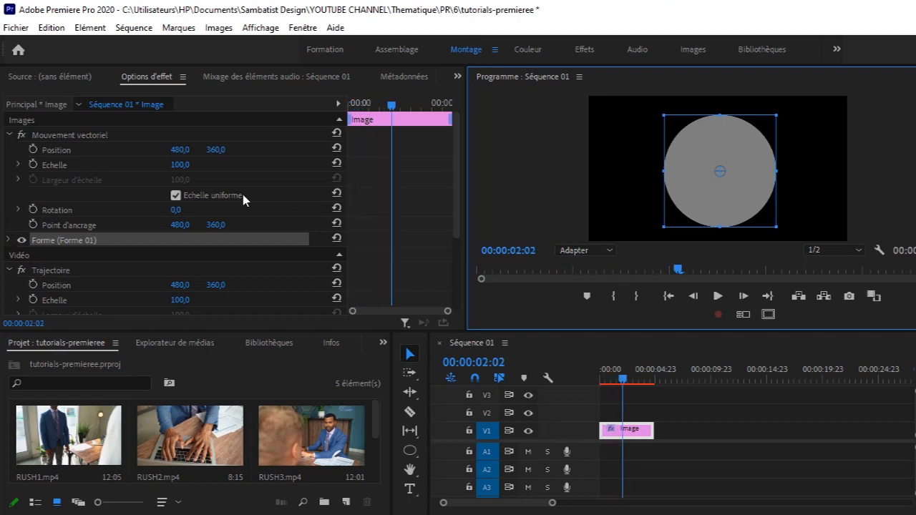
{"action": "left_click", "coordinate": [33, 165]}
{"action": "left_click_drag", "start_coordinate": [393, 105], "coordinate": [284, 134]}
{"action": "left_click", "coordinate": [180, 164]}
{"action": "type", "text": "0"}
{"action": "key", "text": "Return"}
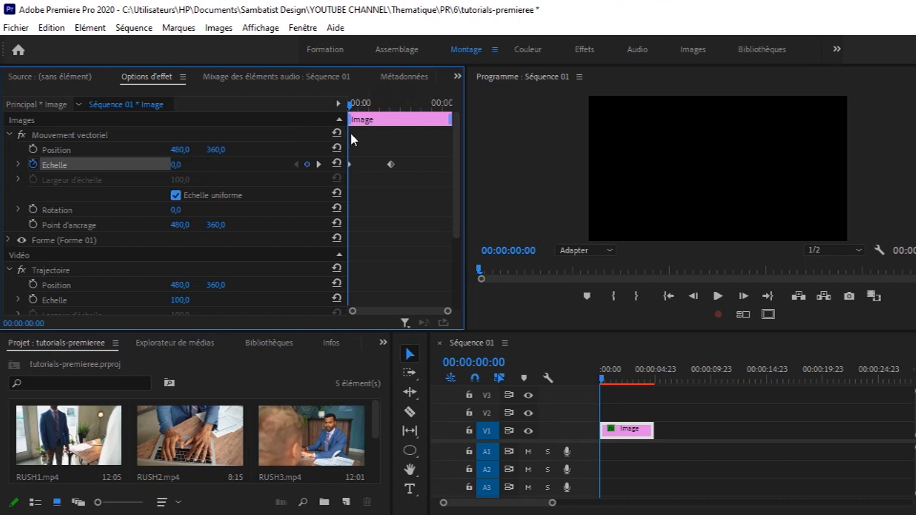
Add circle scale keyframes holding 100 at 00:00:02:16 and growing to 279 at 00:00:03:11
{"action": "left_click_drag", "start_coordinate": [351, 105], "coordinate": [408, 108]}
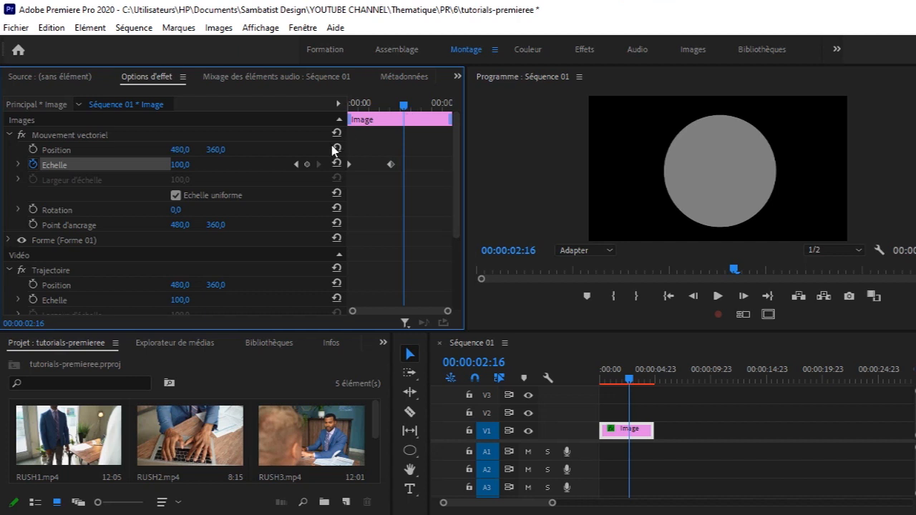
{"action": "left_click_drag", "start_coordinate": [403, 105], "coordinate": [422, 107]}
{"action": "left_click_drag", "start_coordinate": [182, 166], "coordinate": [307, 165]}
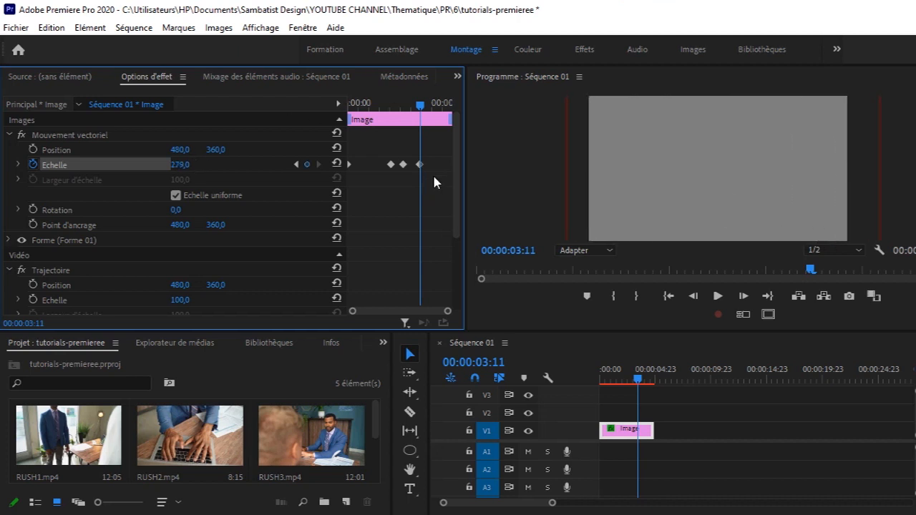
Apply Progressif interpolation to all four of the circle's scale keyframes
{"action": "left_click_drag", "start_coordinate": [344, 156], "coordinate": [419, 178]}
{"action": "right_click", "coordinate": [420, 166]}
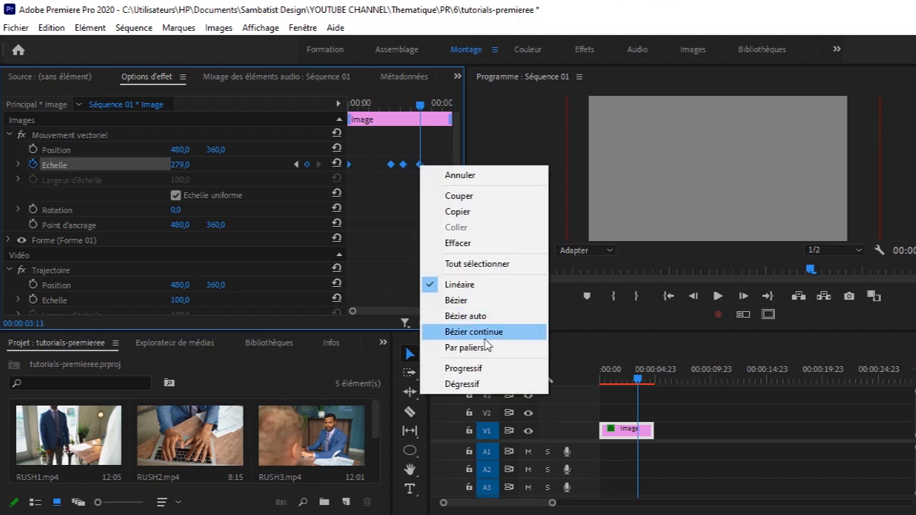
{"action": "left_click", "coordinate": [487, 368]}
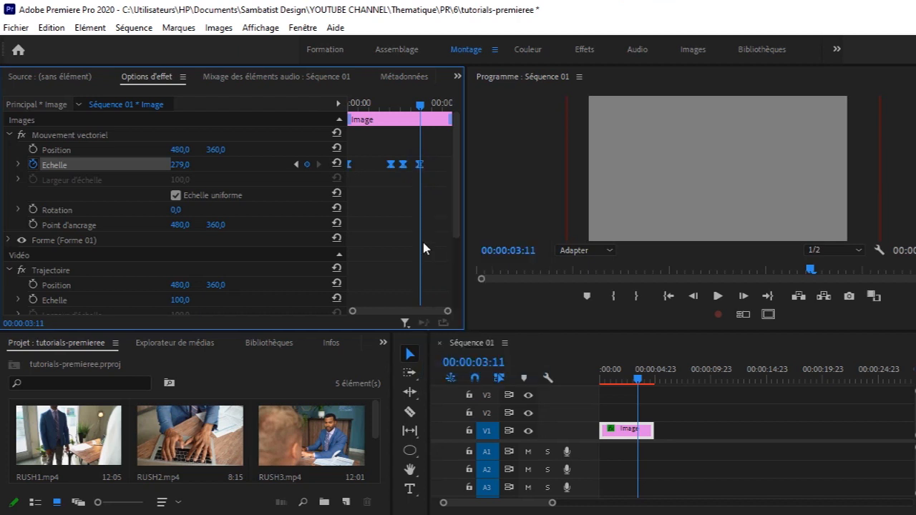
Reshape the scale speed curve between the last two keyframes into a sharper peak near the third keyframe
{"action": "left_click", "coordinate": [17, 164]}
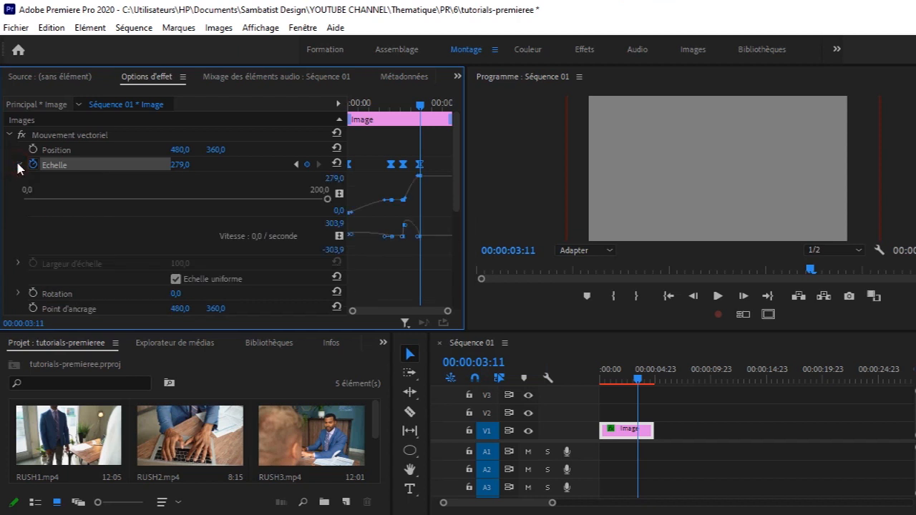
{"action": "left_click", "coordinate": [403, 235]}
{"action": "left_click", "coordinate": [403, 199]}
{"action": "left_click", "coordinate": [417, 238]}
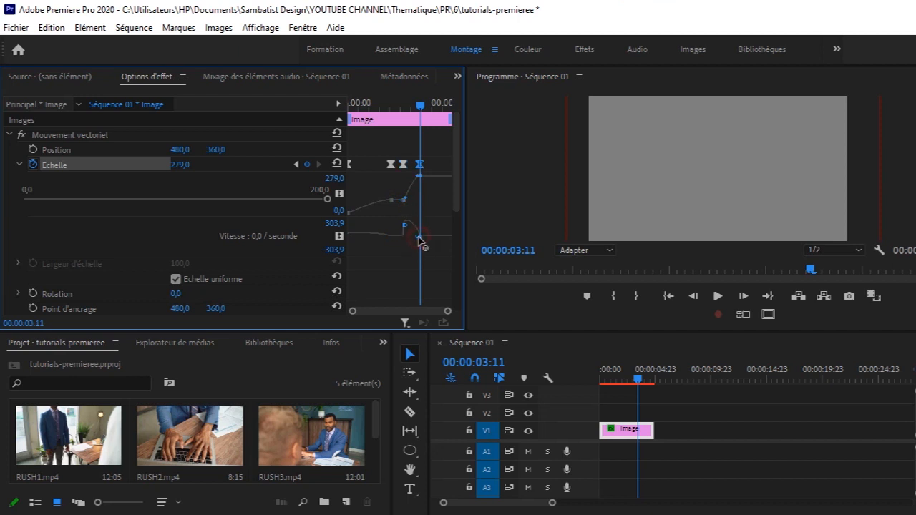
{"action": "left_click_drag", "start_coordinate": [419, 238], "coordinate": [406, 236]}
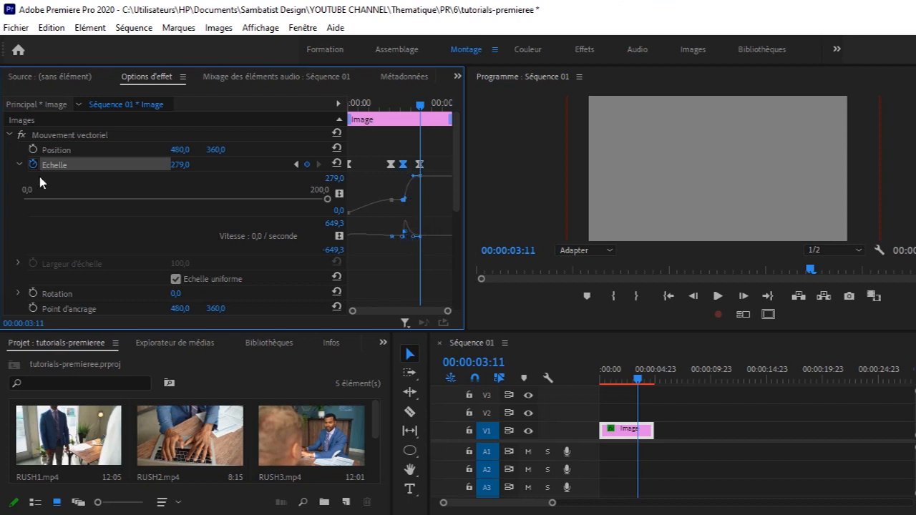
{"action": "left_click", "coordinate": [19, 164]}
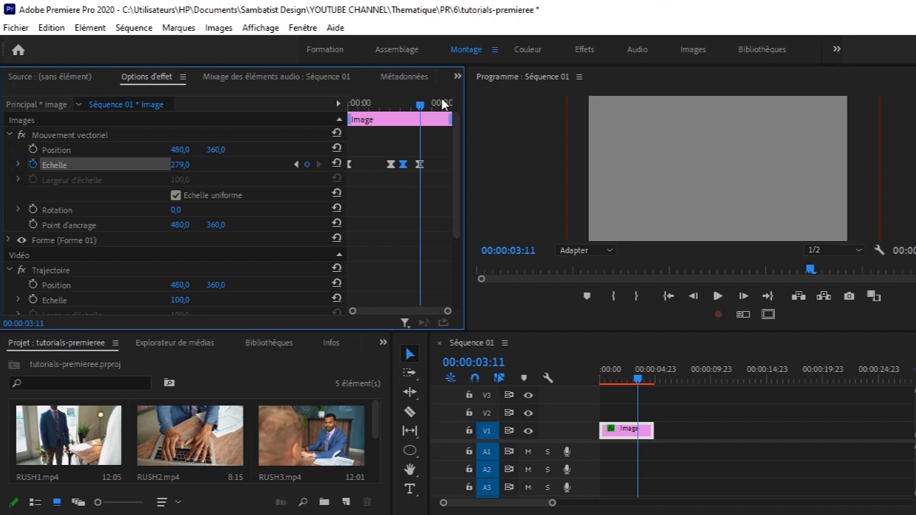
Play the circle's scale animation from the start of the sequence to check its motion
{"action": "left_click_drag", "start_coordinate": [421, 107], "coordinate": [303, 116]}
{"action": "key", "text": "space"}
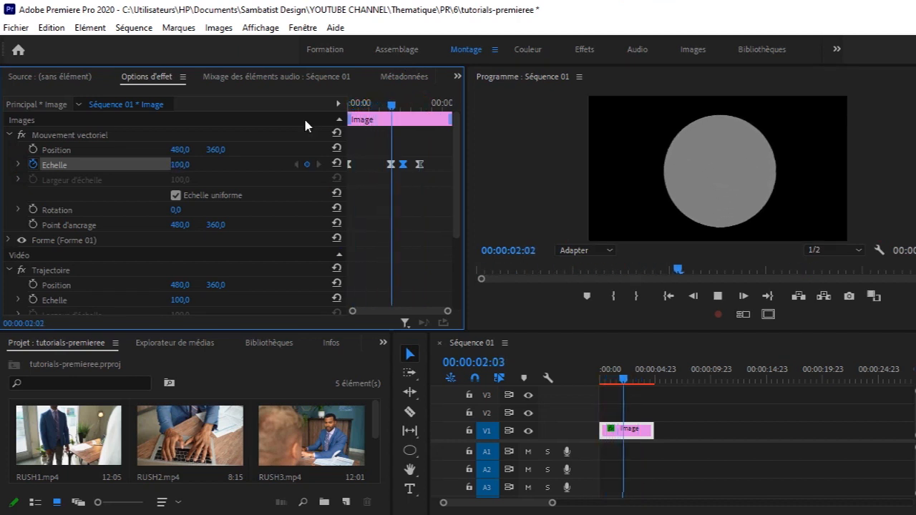
{"action": "key", "text": "space"}
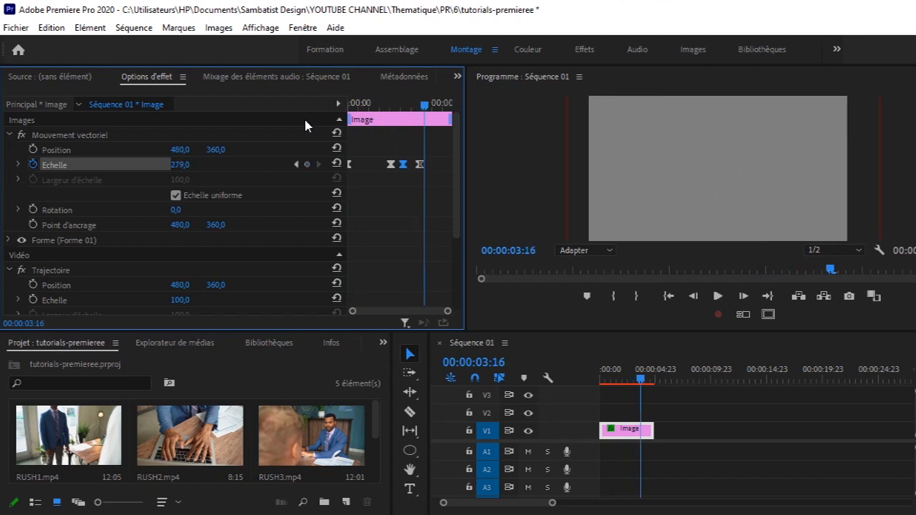
Place RUSH3.mp4 on V1 beneath the circle clip on V2, and trim its end to match the circle clip
{"action": "left_click_drag", "start_coordinate": [375, 427], "coordinate": [374, 436]}
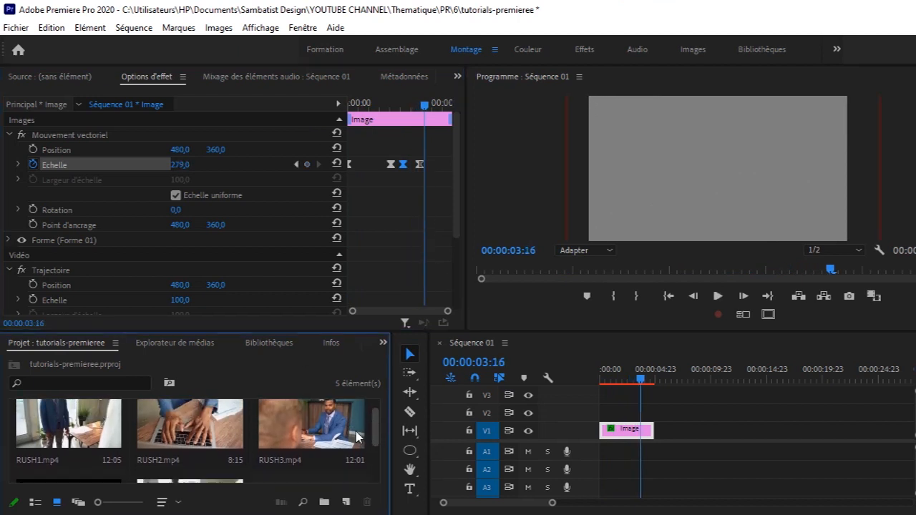
{"action": "left_click", "coordinate": [334, 437]}
{"action": "left_click_drag", "start_coordinate": [321, 427], "coordinate": [646, 423]}
{"action": "left_click", "coordinate": [648, 417]}
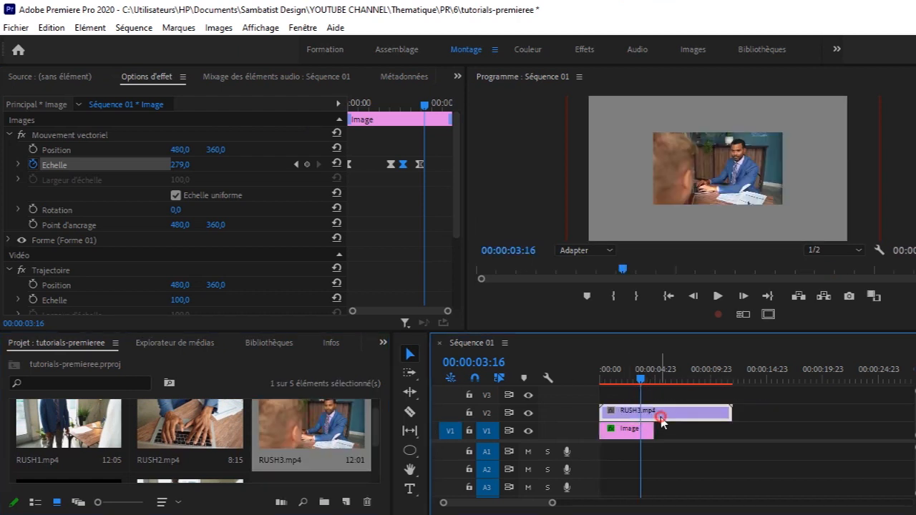
{"action": "mouse_move", "coordinate": [629, 432]}
{"action": "left_mouse_down"}
{"action": "mouse_move", "coordinate": [624, 398]}
{"action": "mouse_move", "coordinate": [629, 434]}
{"action": "mouse_move", "coordinate": [621, 403]}
{"action": "mouse_move", "coordinate": [622, 420]}
{"action": "left_mouse_up"}
{"action": "left_click", "coordinate": [681, 441]}
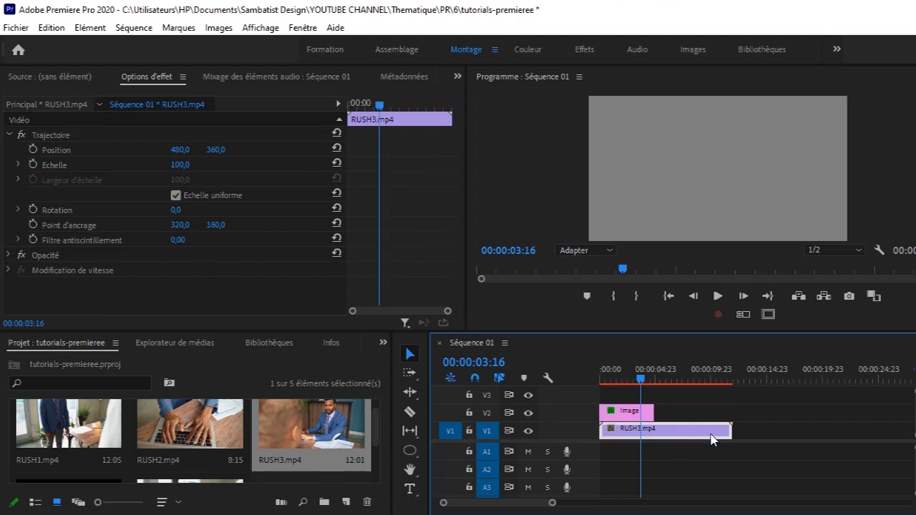
{"action": "left_click_drag", "start_coordinate": [730, 431], "coordinate": [653, 432]}
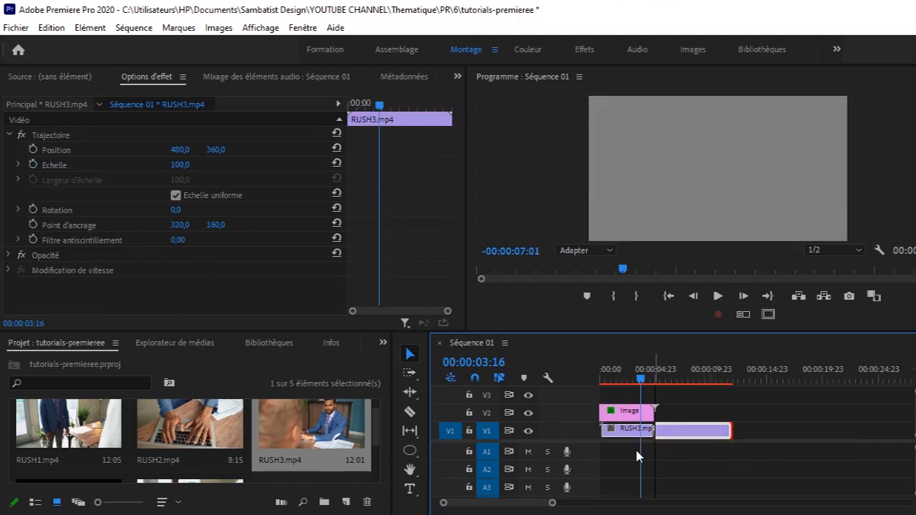
{"action": "mouse_move", "coordinate": [553, 504]}
{"action": "left_mouse_down"}
{"action": "mouse_move", "coordinate": [568, 504]}
{"action": "mouse_move", "coordinate": [538, 505]}
{"action": "left_mouse_up"}
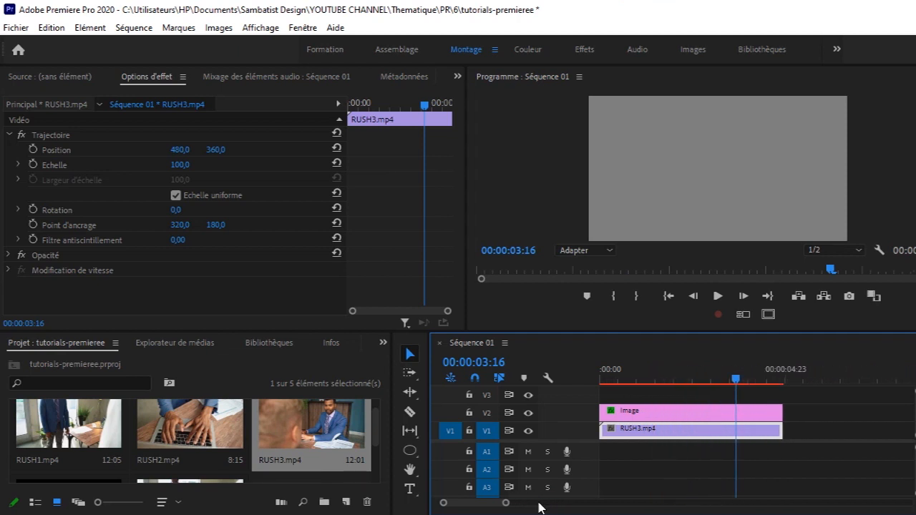
Find the Incrustation Cache de piste effect by searching "cache" and apply it to RUSH3.mp4, then clear the search
{"action": "left_click", "coordinate": [384, 343]}
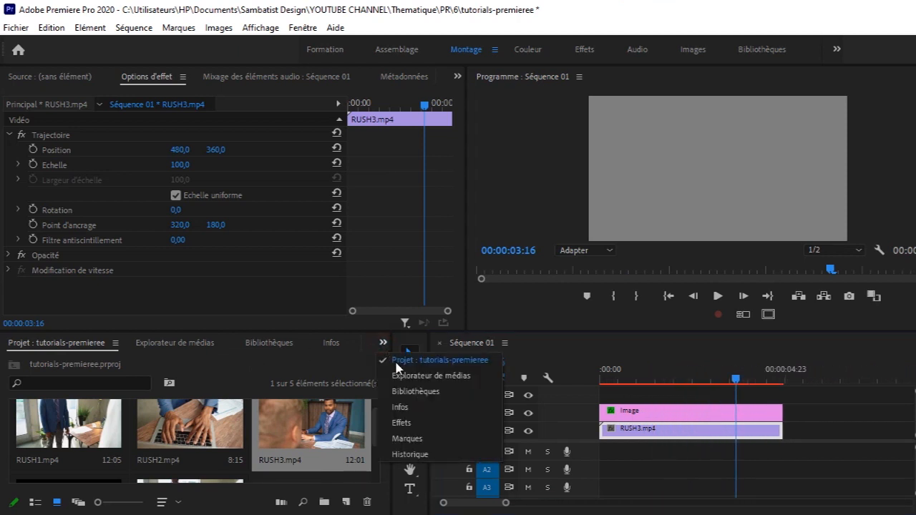
{"action": "left_click", "coordinate": [406, 422]}
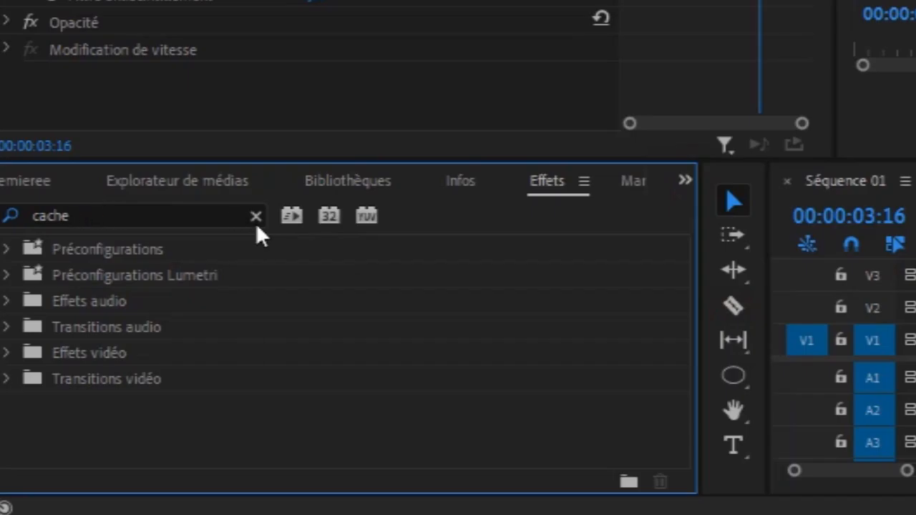
{"action": "left_click", "coordinate": [256, 216]}
{"action": "left_click", "coordinate": [178, 212]}
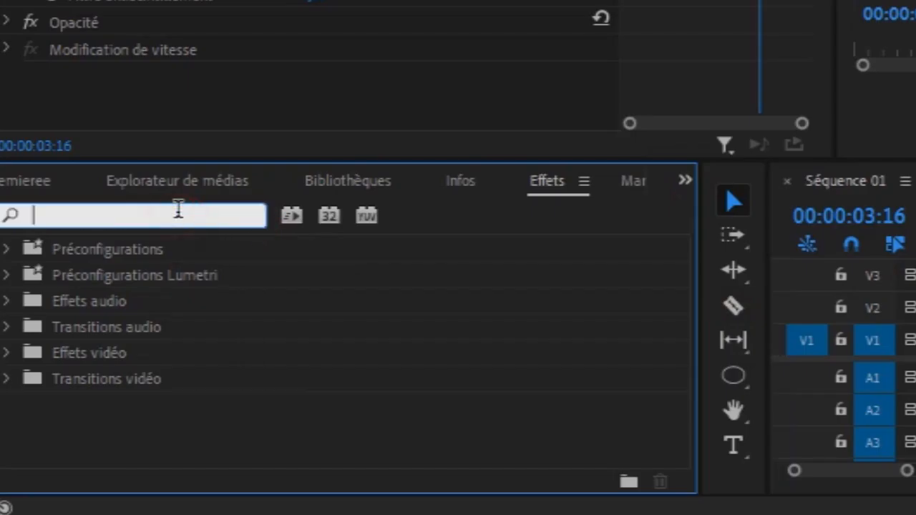
{"action": "type", "text": "cache"}
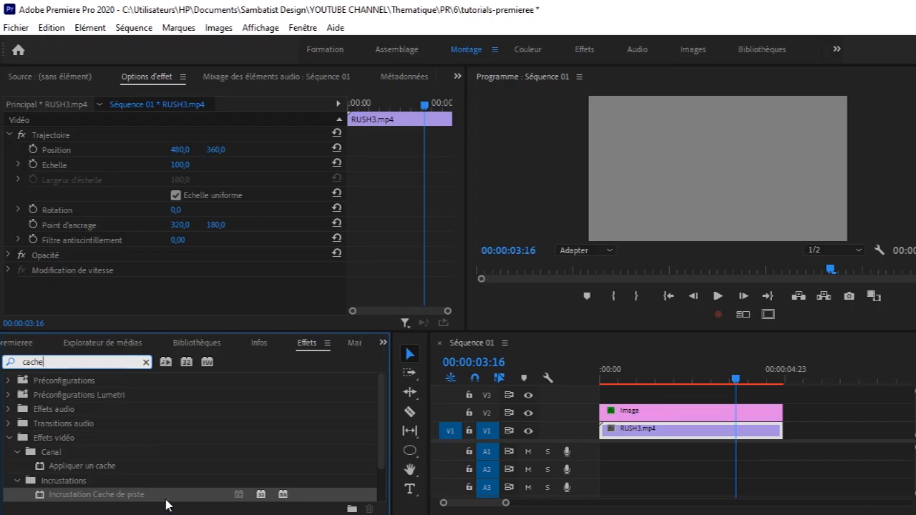
{"action": "left_click", "coordinate": [160, 493]}
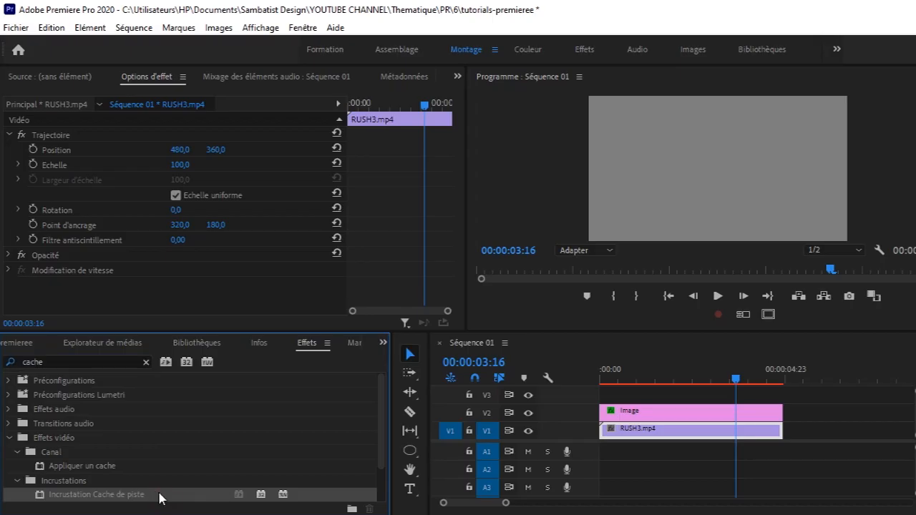
{"action": "left_click_drag", "start_coordinate": [184, 478], "coordinate": [629, 433]}
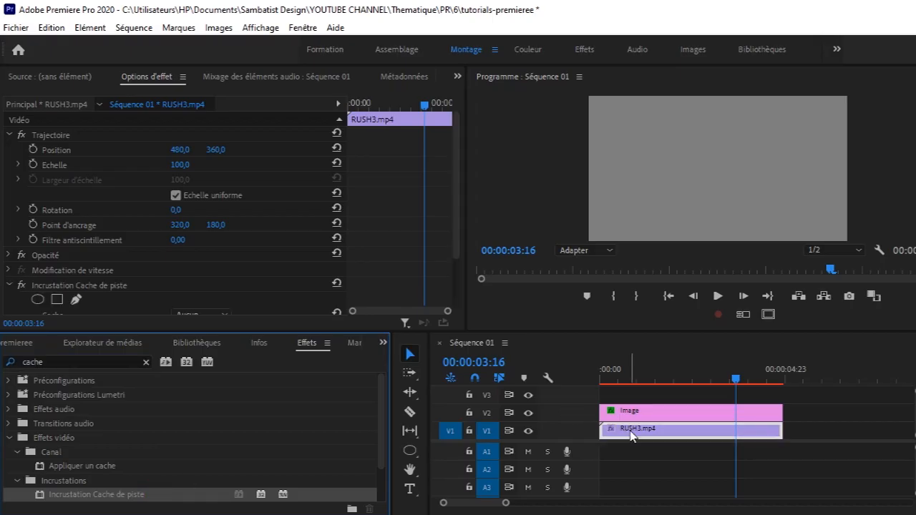
{"action": "left_click_drag", "start_coordinate": [454, 209], "coordinate": [462, 278]}
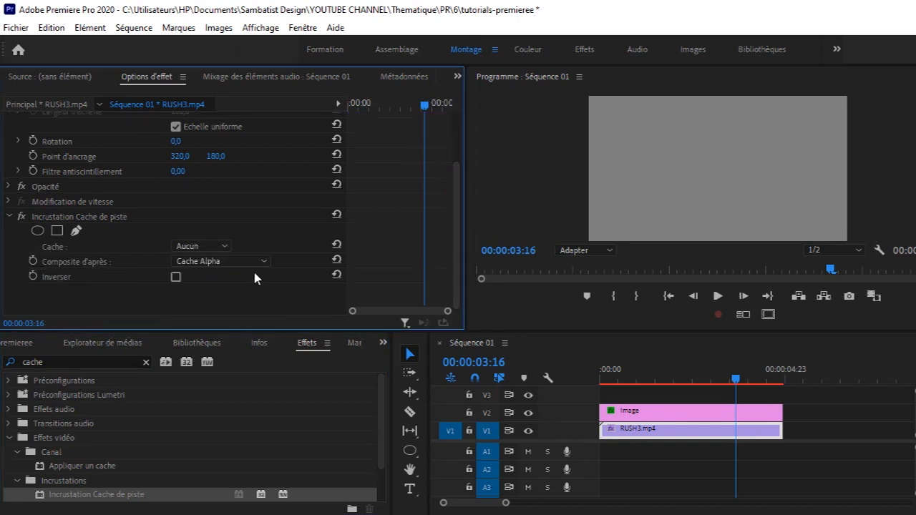
{"action": "left_click", "coordinate": [146, 362]}
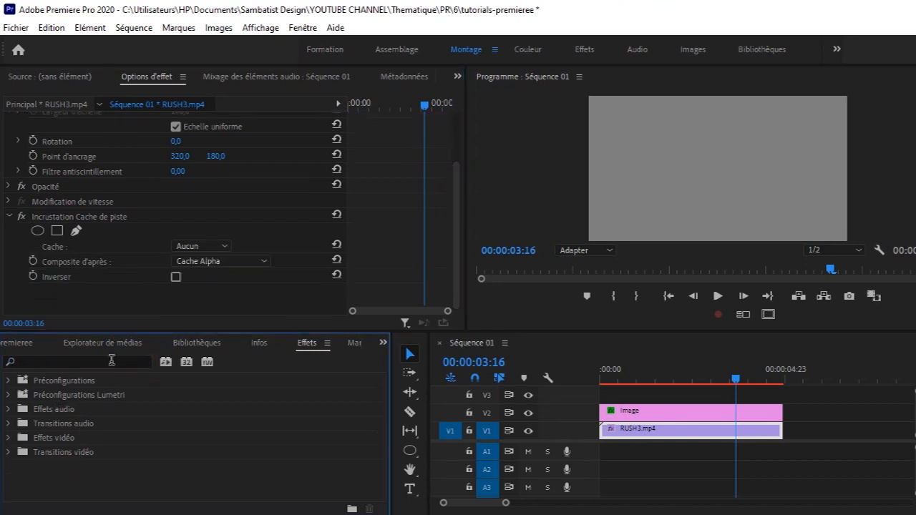
{"action": "left_click", "coordinate": [21, 344]}
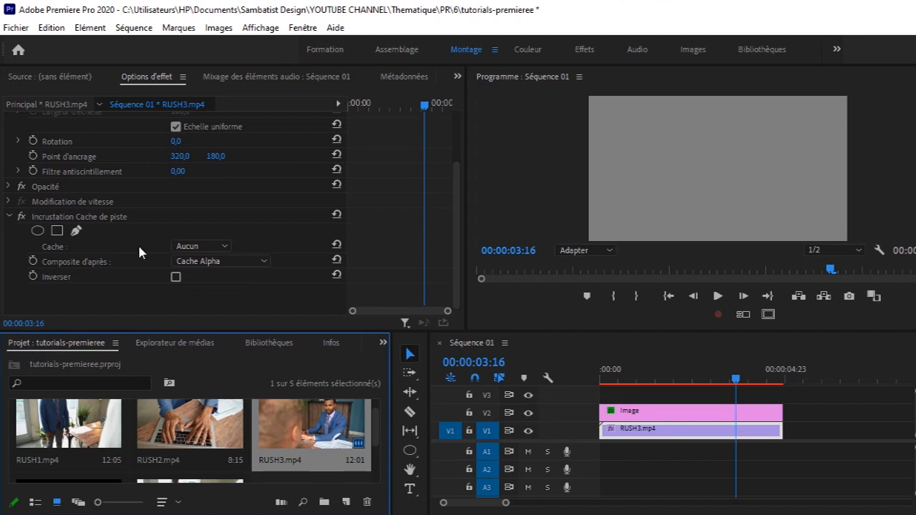
Set the track matte effect's Cache to Vidéo 2, keeping Composite d'après on Cache Alpha
{"action": "left_click", "coordinate": [223, 245]}
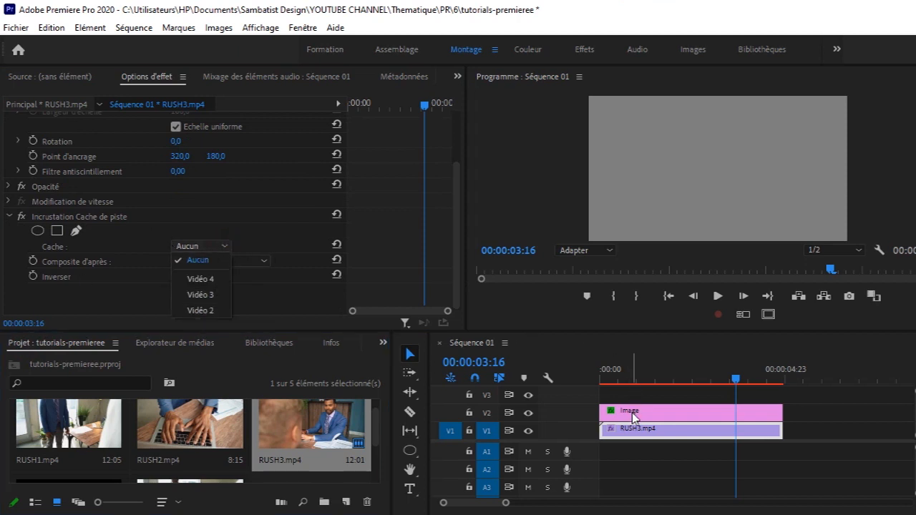
{"action": "left_click", "coordinate": [200, 311]}
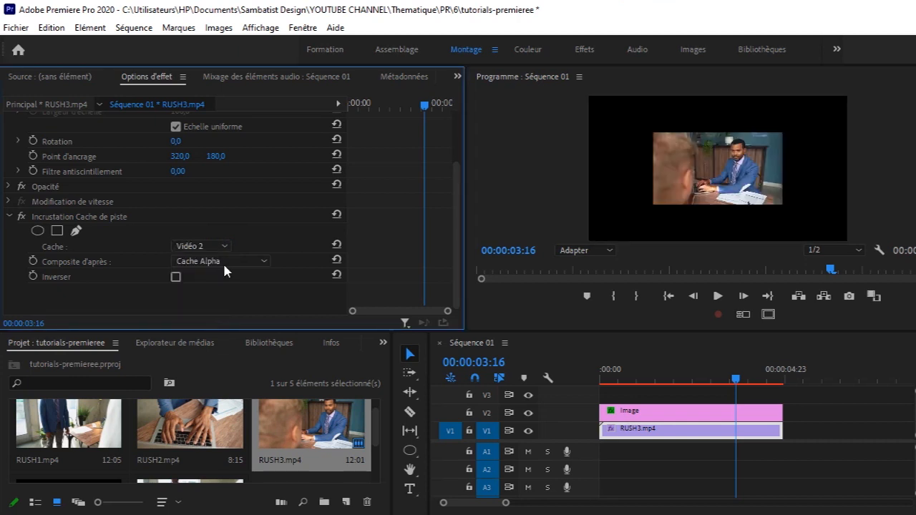
{"action": "left_click", "coordinate": [257, 263]}
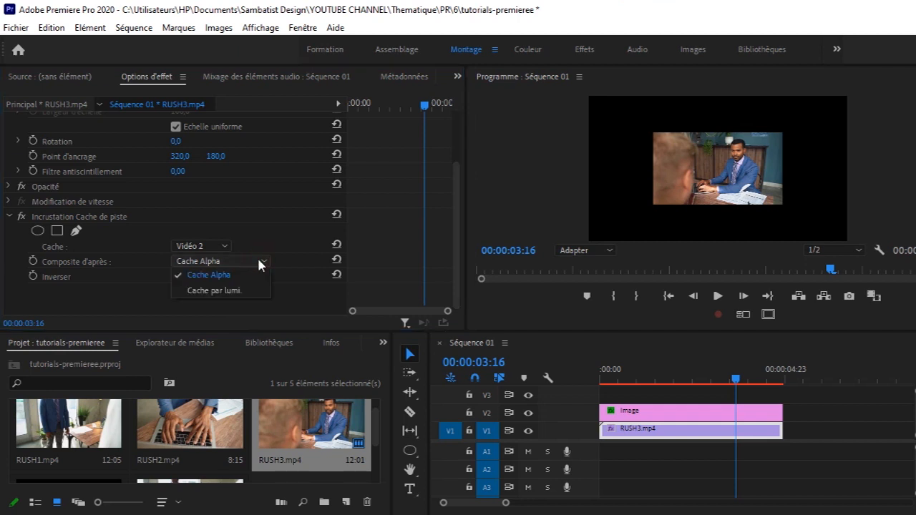
{"action": "left_click", "coordinate": [265, 261]}
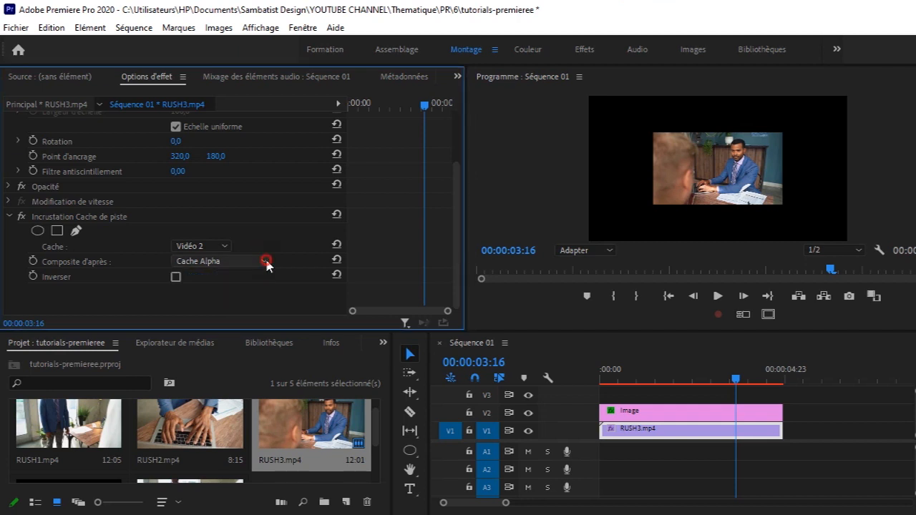
{"action": "left_click", "coordinate": [224, 247]}
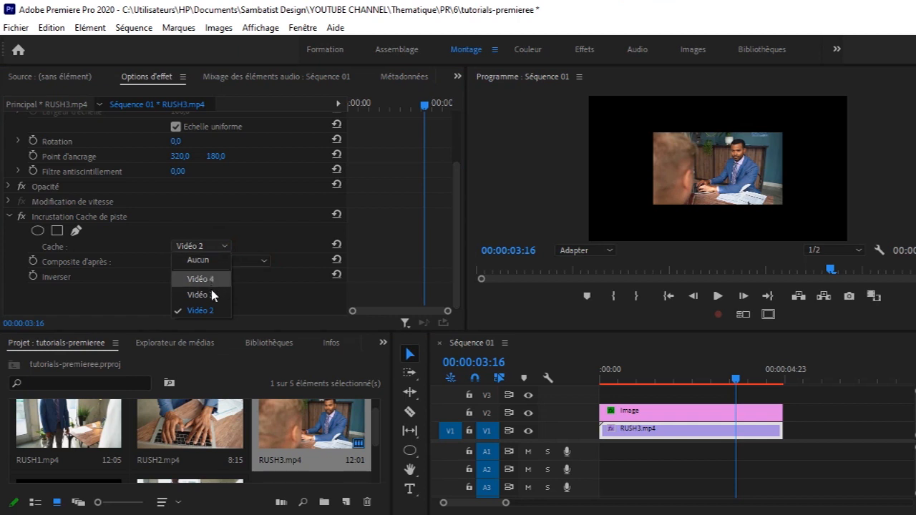
{"action": "left_click", "coordinate": [212, 310]}
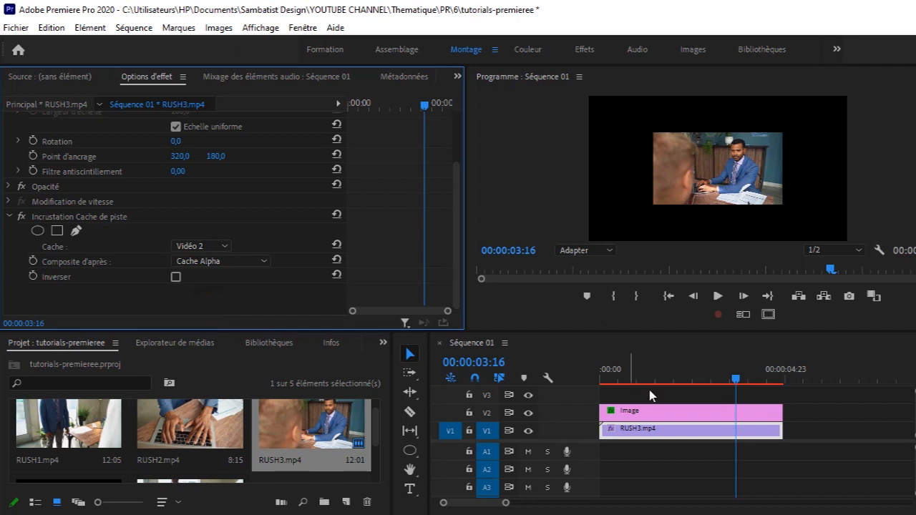
Select the circle clip and scrub back to 00:00:01:19 to check the masked video
{"action": "left_click", "coordinate": [662, 413]}
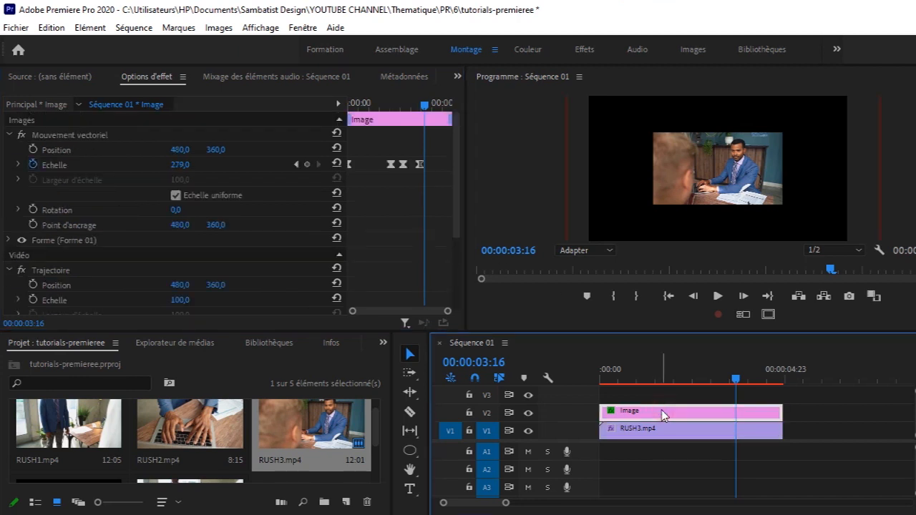
{"action": "left_click_drag", "start_coordinate": [426, 108], "coordinate": [388, 119]}
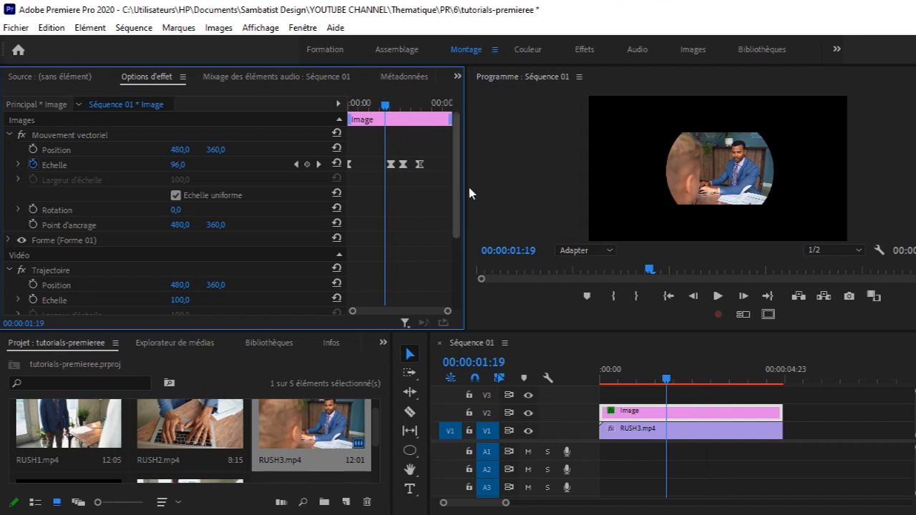
Reduce the circle clip's Trajectoire Echelle to 64
{"action": "left_click_drag", "start_coordinate": [459, 214], "coordinate": [459, 260]}
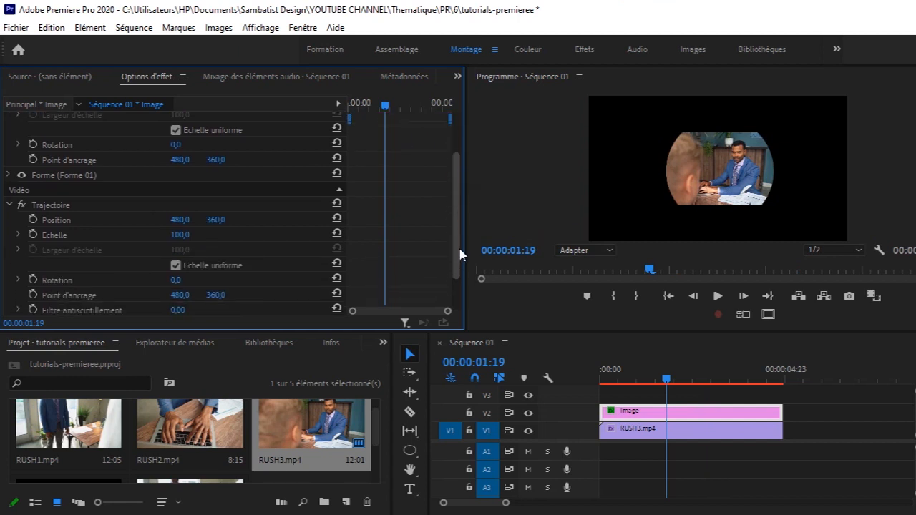
{"action": "left_click_drag", "start_coordinate": [179, 234], "coordinate": [154, 235]}
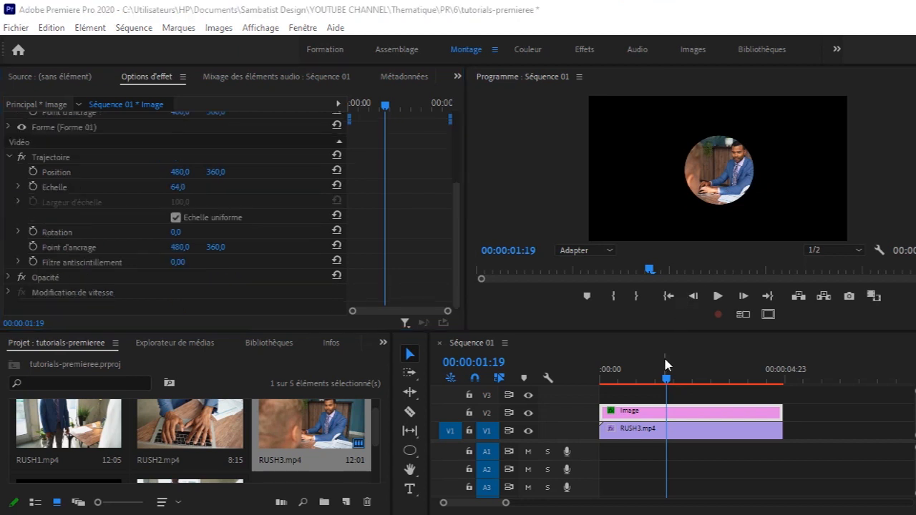
{"action": "mouse_move", "coordinate": [667, 376]}
{"action": "left_mouse_down"}
{"action": "mouse_move", "coordinate": [614, 381]}
{"action": "mouse_move", "coordinate": [713, 375]}
{"action": "mouse_move", "coordinate": [635, 383]}
{"action": "mouse_move", "coordinate": [669, 382]}
{"action": "left_mouse_up"}
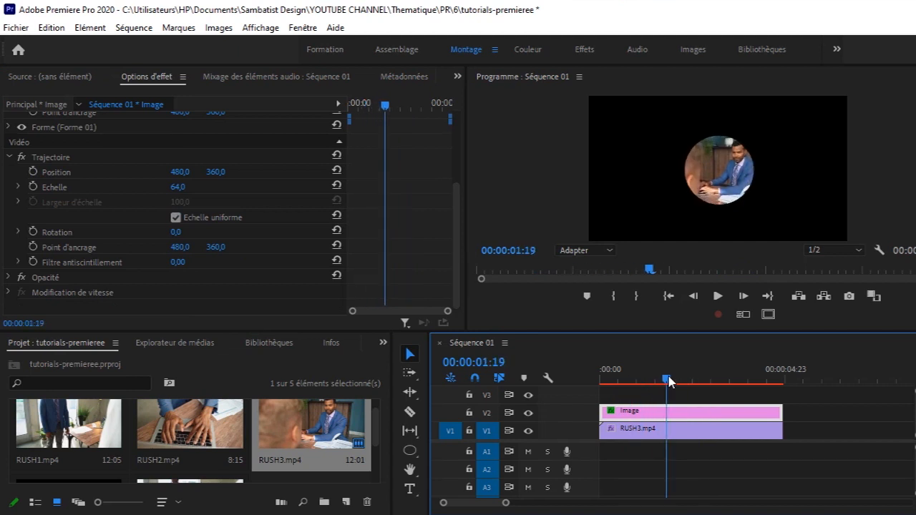
Try Cache par lumi. as the Composite d'après of RUSH3.mp4's track matte effect, scrub to compare, and return it to Cache Alpha
{"action": "left_click", "coordinate": [674, 428]}
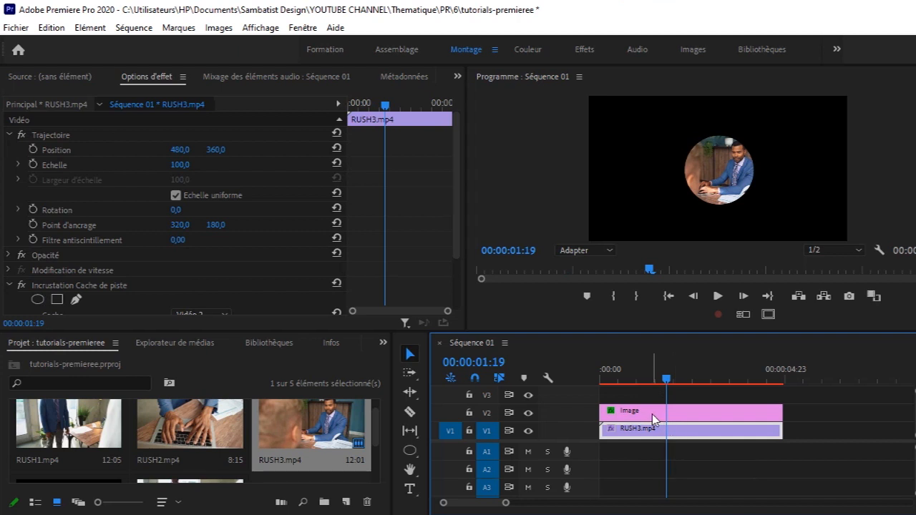
{"action": "left_click_drag", "start_coordinate": [456, 229], "coordinate": [455, 281]}
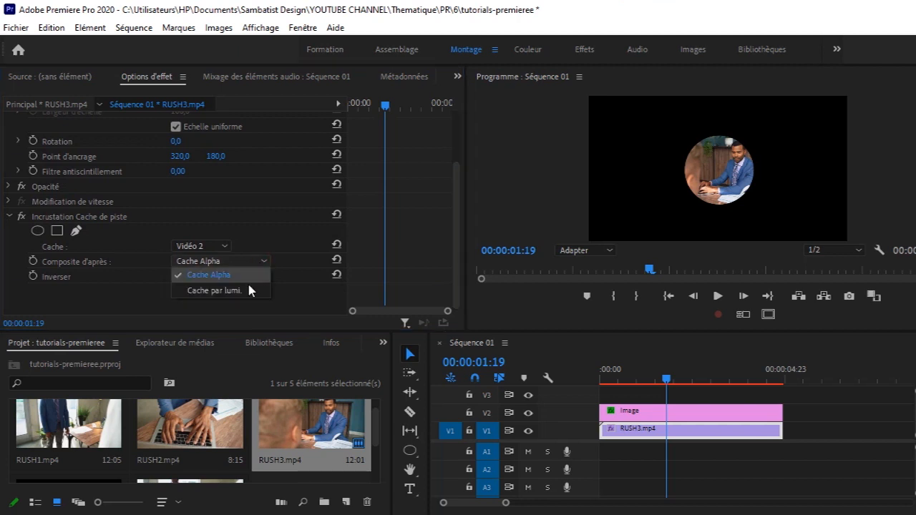
{"action": "left_click", "coordinate": [243, 294]}
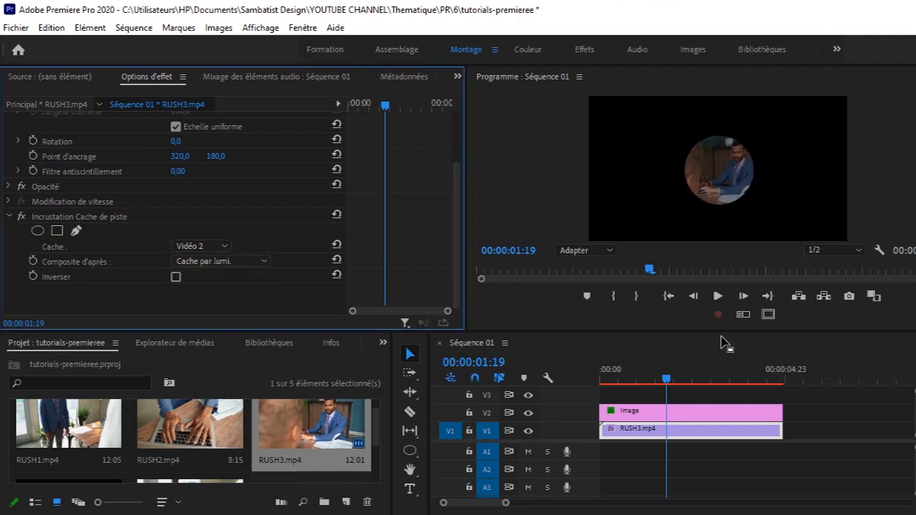
{"action": "left_click_drag", "start_coordinate": [671, 380], "coordinate": [617, 380]}
{"action": "left_click", "coordinate": [257, 259]}
{"action": "left_click", "coordinate": [247, 276]}
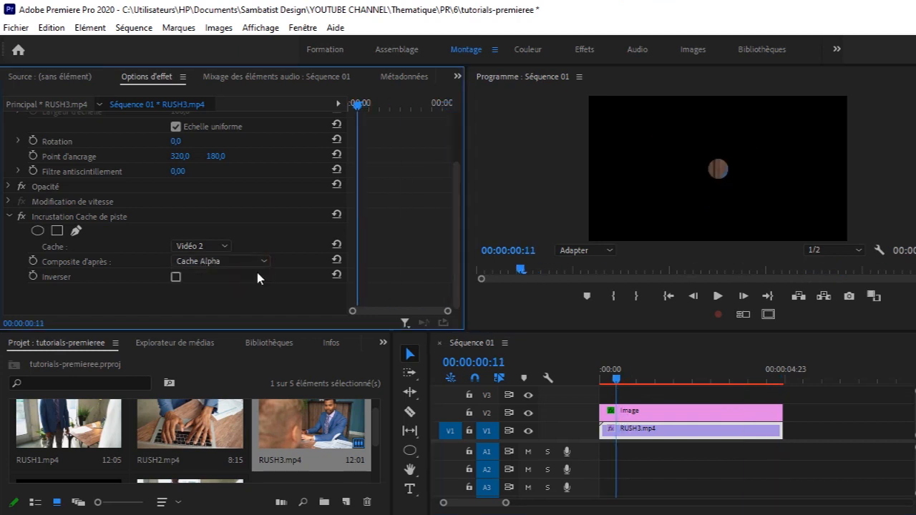
Scrub through the circle's scale animation to 00:00:02:19 and set RUSH3.mp4's Trajectoire Echelle to 279
{"action": "left_click", "coordinate": [618, 380]}
{"action": "left_click_drag", "start_coordinate": [618, 382], "coordinate": [652, 380]}
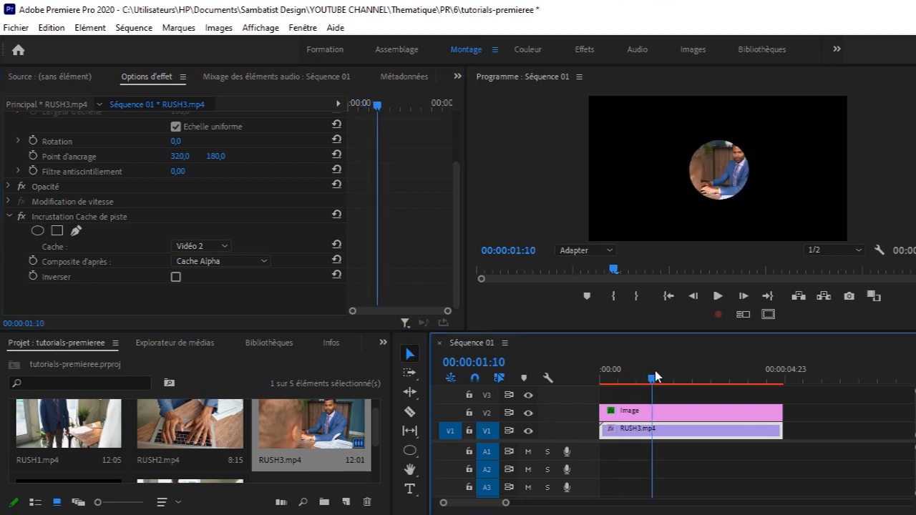
{"action": "left_click", "coordinate": [668, 414]}
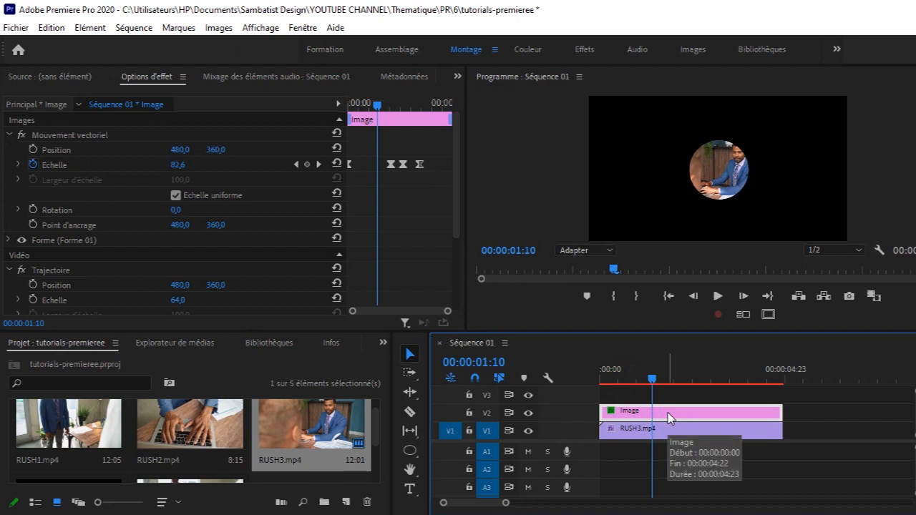
{"action": "left_click_drag", "start_coordinate": [377, 108], "coordinate": [422, 117]}
{"action": "left_click_drag", "start_coordinate": [403, 116], "coordinate": [406, 123]}
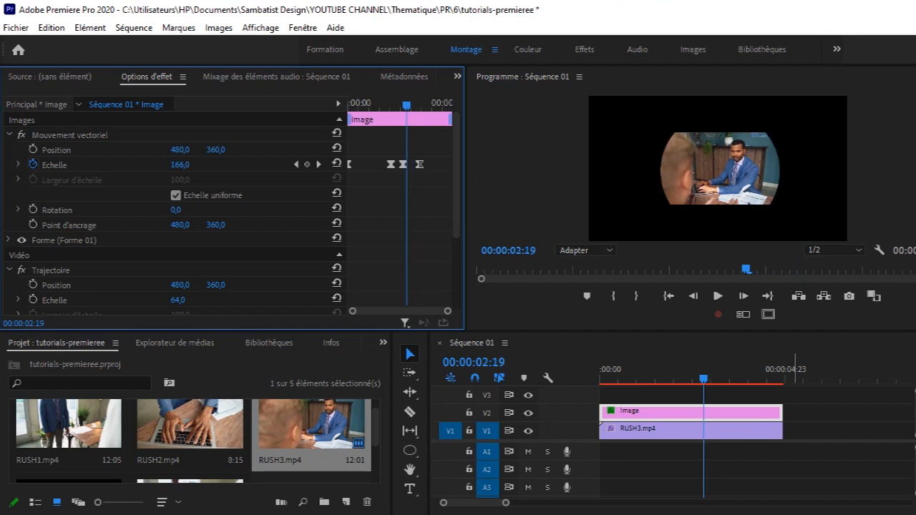
{"action": "left_click", "coordinate": [680, 431]}
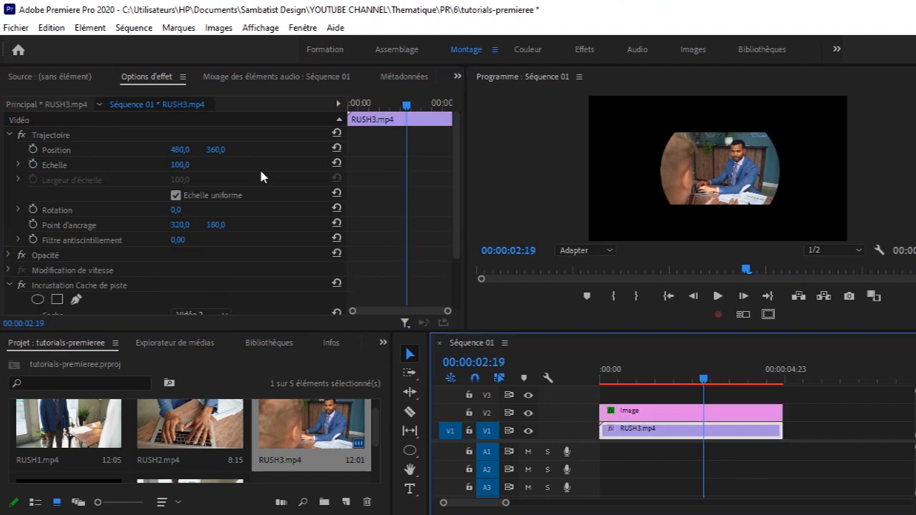
{"action": "left_click_drag", "start_coordinate": [179, 167], "coordinate": [307, 167]}
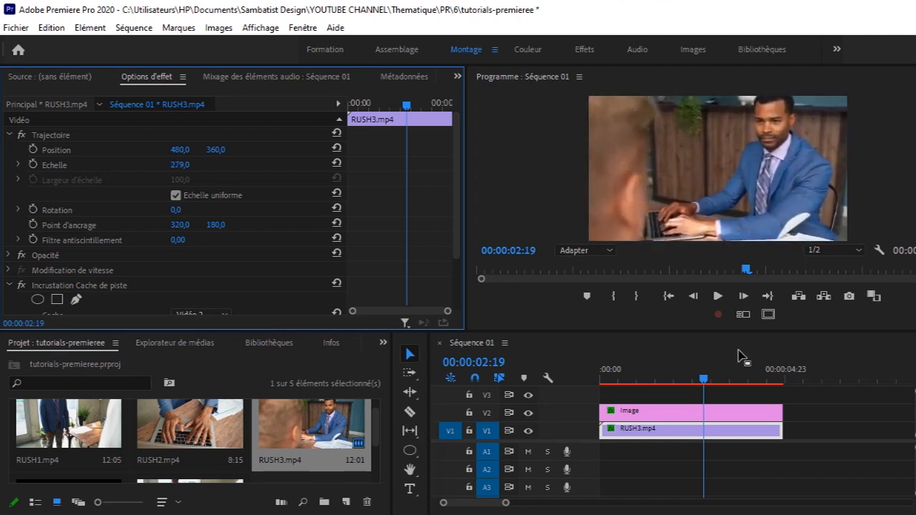
Play the circular reveal from the start and scrub through the circle clip's Echelle keyframes to review it
{"action": "left_click_drag", "start_coordinate": [703, 379], "coordinate": [601, 380]}
{"action": "key", "text": "space"}
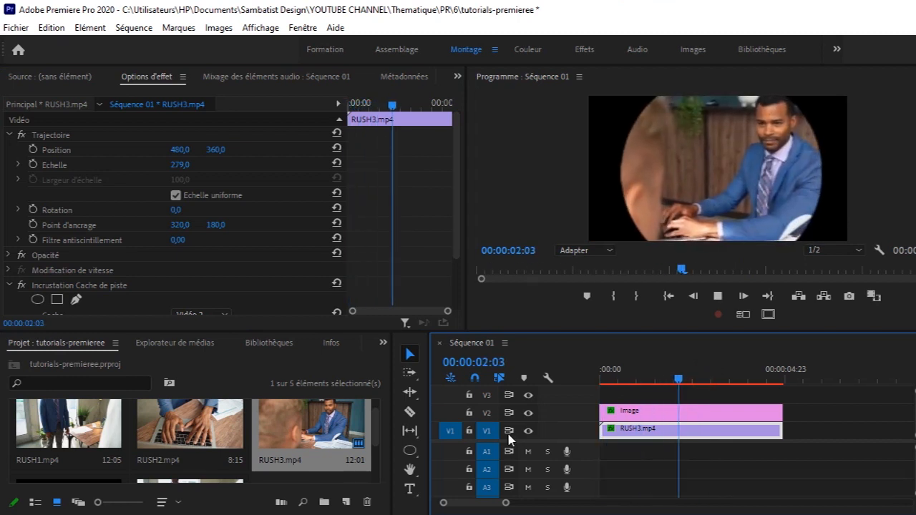
{"action": "key", "text": "space"}
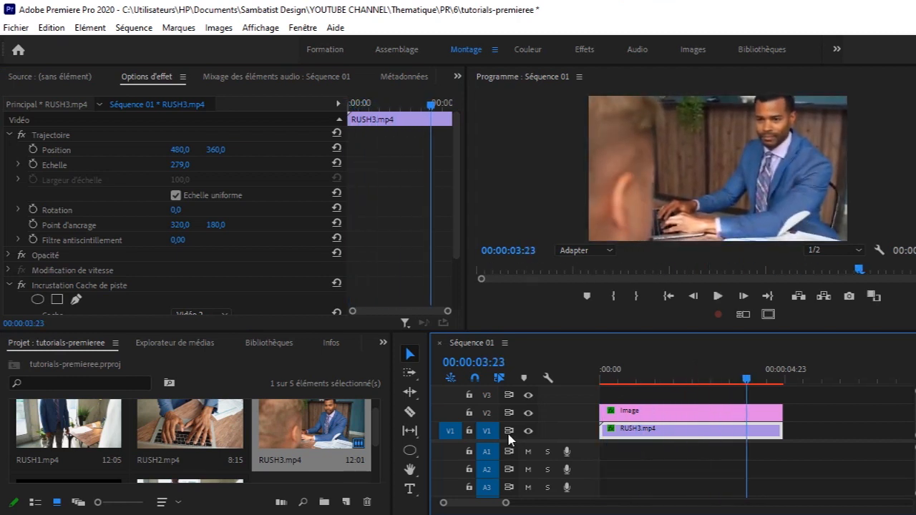
{"action": "left_click", "coordinate": [683, 409]}
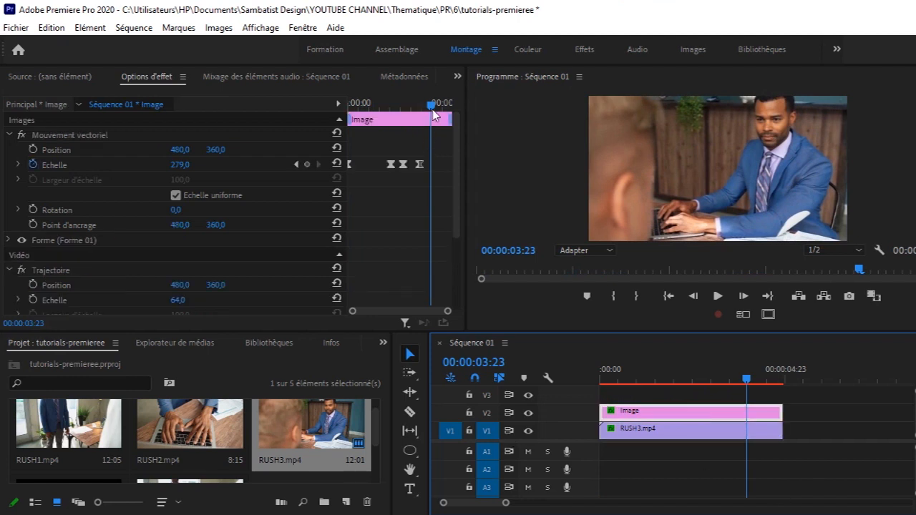
{"action": "left_click_drag", "start_coordinate": [433, 115], "coordinate": [401, 126]}
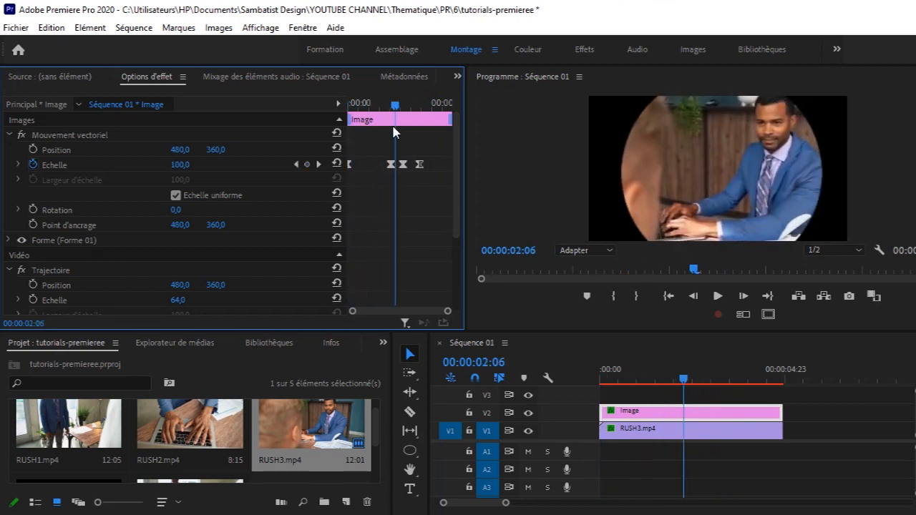
{"action": "left_click_drag", "start_coordinate": [396, 106], "coordinate": [288, 130]}
{"action": "key", "text": "space"}
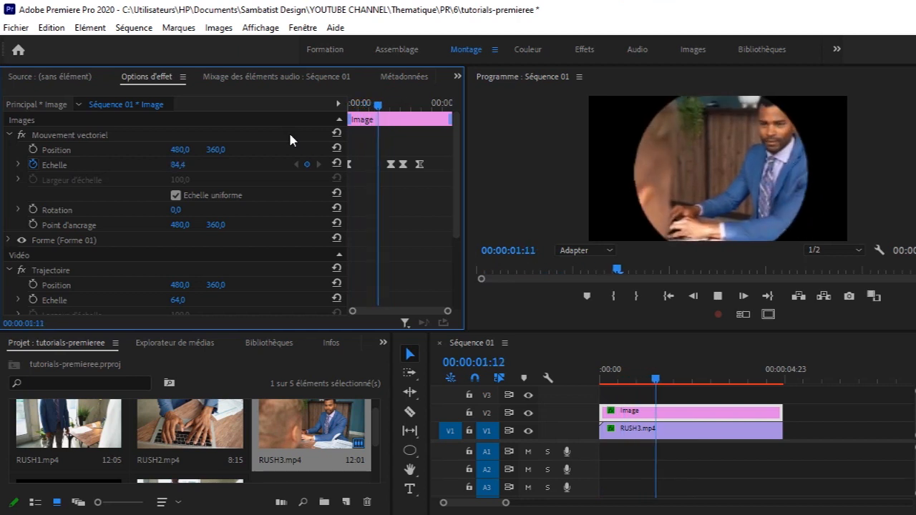
{"action": "key", "text": "space"}
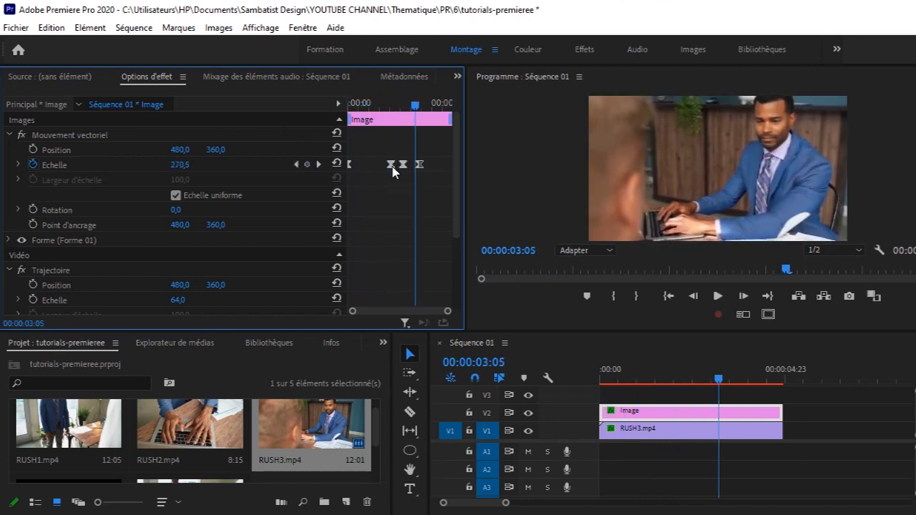
{"action": "left_click_drag", "start_coordinate": [417, 111], "coordinate": [396, 129]}
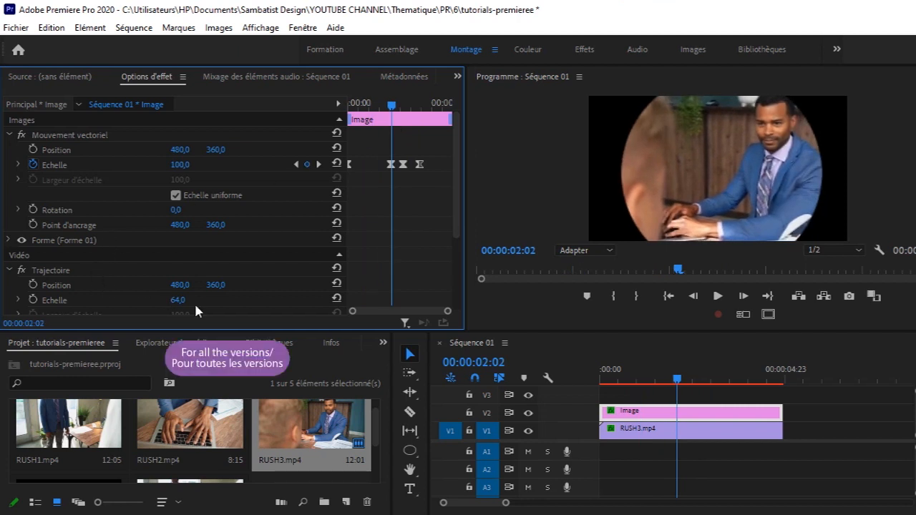
{"action": "mouse_move", "coordinate": [172, 303]}
{"action": "left_mouse_down"}
{"action": "mouse_move", "coordinate": [152, 304]}
{"action": "mouse_move", "coordinate": [164, 303]}
{"action": "left_mouse_up"}
{"action": "left_click_drag", "start_coordinate": [393, 106], "coordinate": [426, 87]}
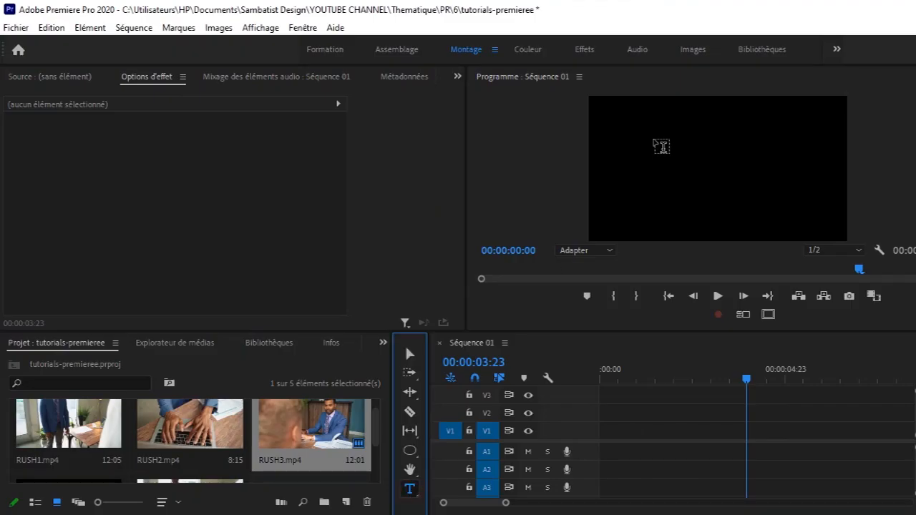
Create a two-line text layer reading GOD IS / GREAT in the empty sequence with the Text tool
{"action": "left_click", "coordinate": [654, 143]}
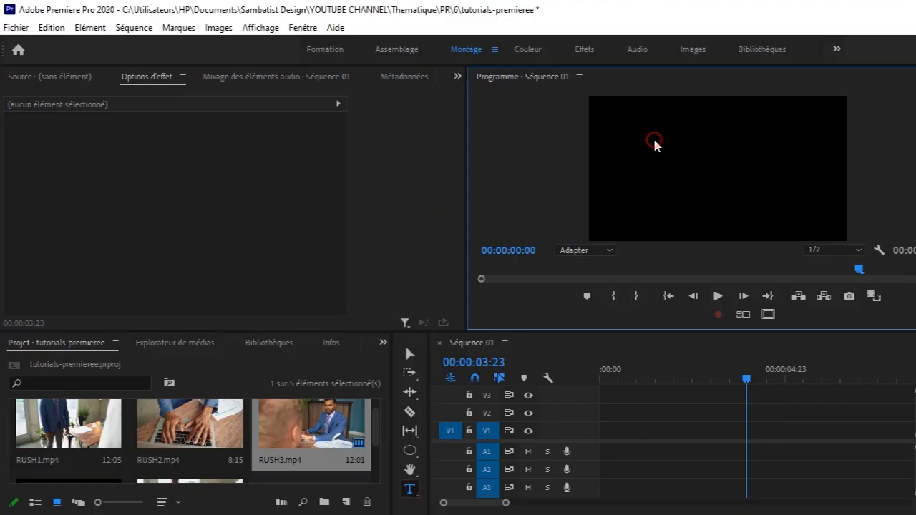
{"action": "type", "text": "G"}
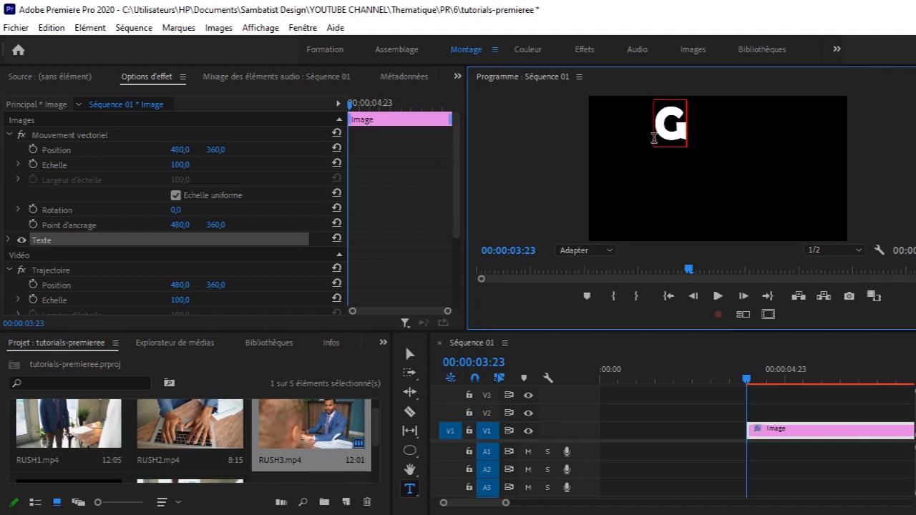
{"action": "type", "text": "OD"}
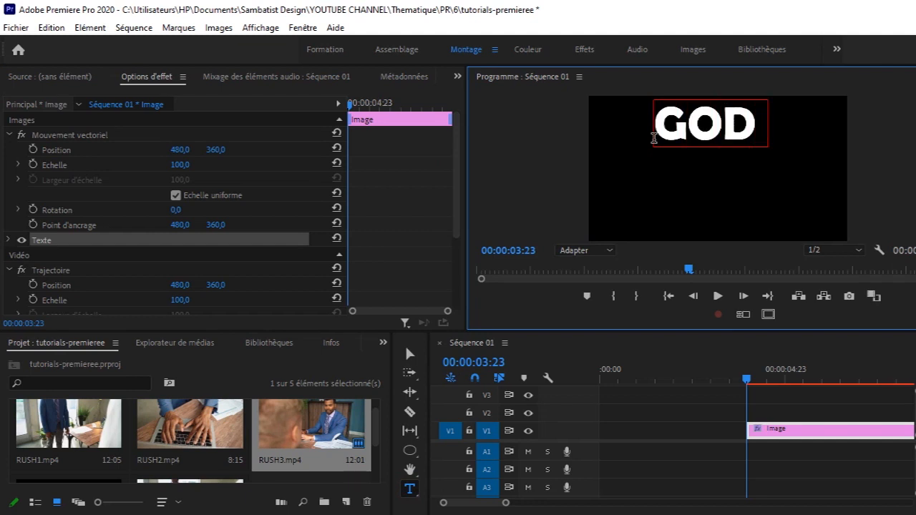
{"action": "type", "text": " IS"}
{"action": "key", "text": "Return"}
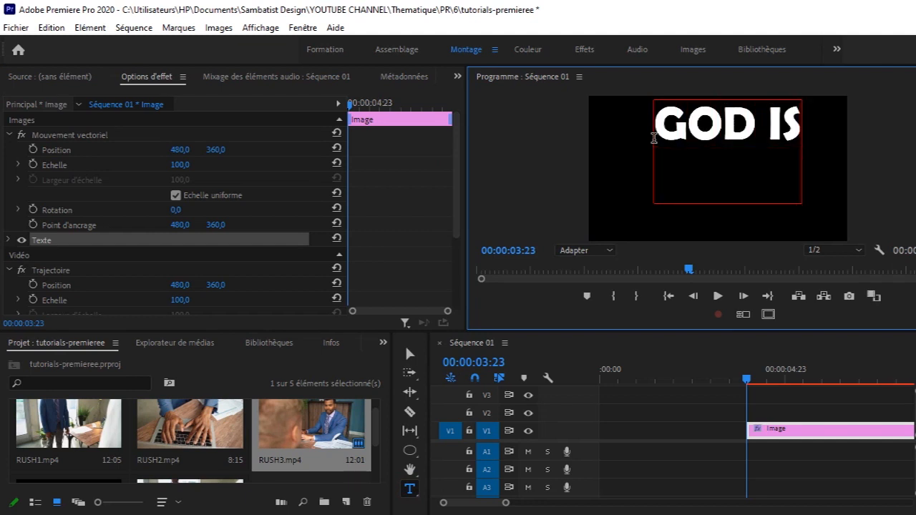
{"action": "type", "text": "GREAT"}
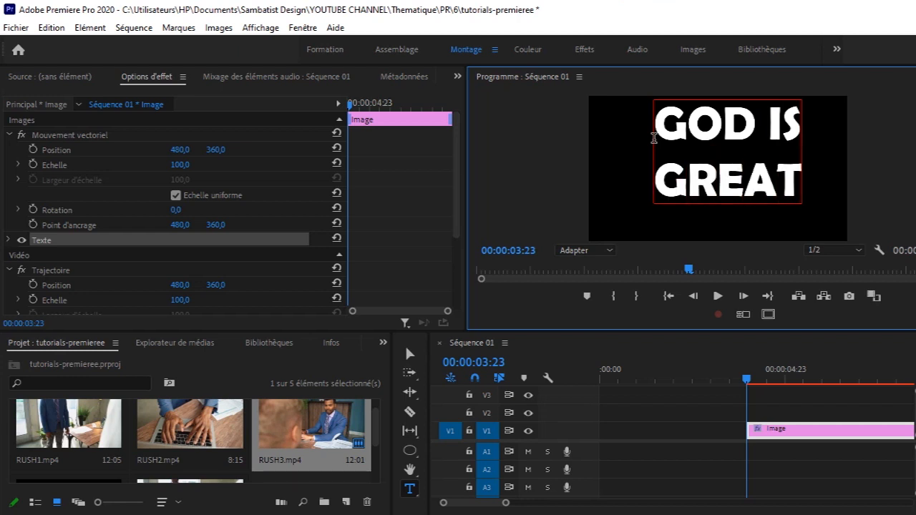
{"action": "left_click", "coordinate": [411, 353]}
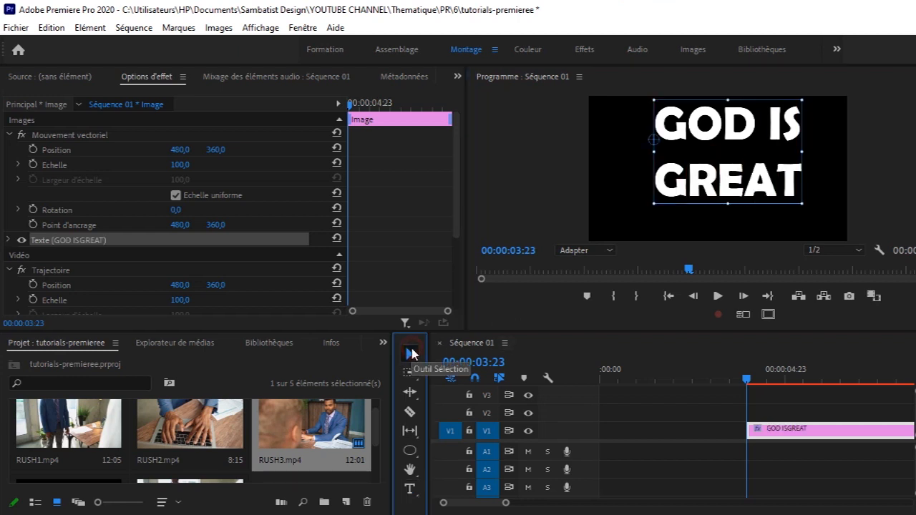
Move the text clip to the start of V1, centre the text in the frame, and set its Mouvement vectoriel Echelle to 116
{"action": "left_click_drag", "start_coordinate": [864, 438], "coordinate": [611, 438]}
{"action": "left_click_drag", "start_coordinate": [737, 123], "coordinate": [724, 139]}
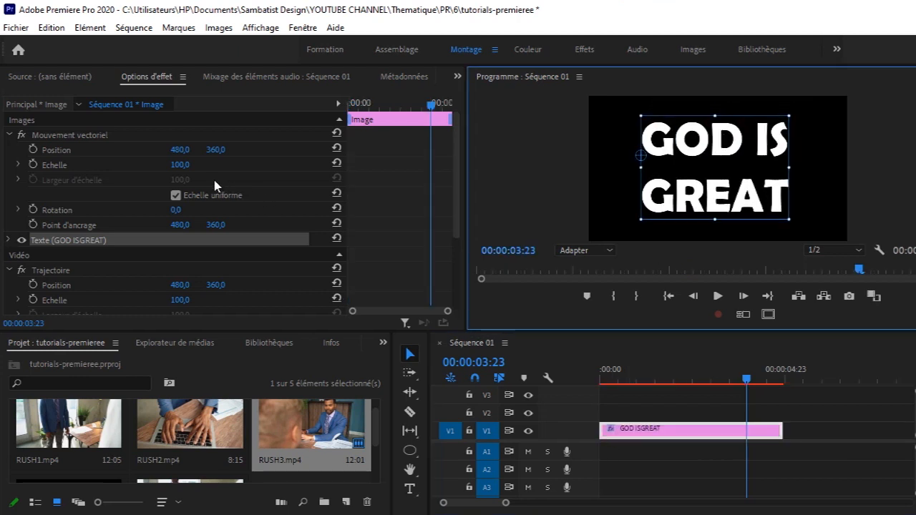
{"action": "left_click_drag", "start_coordinate": [182, 165], "coordinate": [194, 165]}
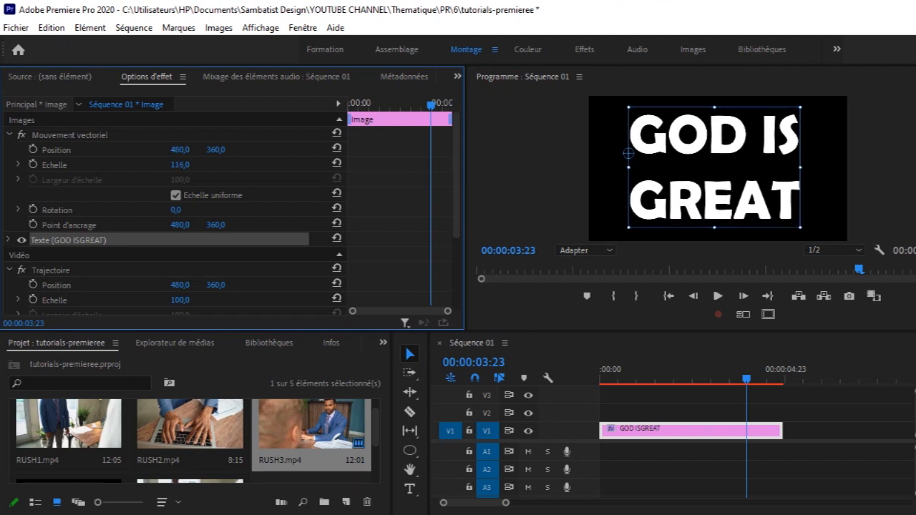
Place RUSH2.mp4 at the start of V2 above the text clip, and cut off and delete the part beyond the text's end
{"action": "left_click", "coordinate": [188, 435]}
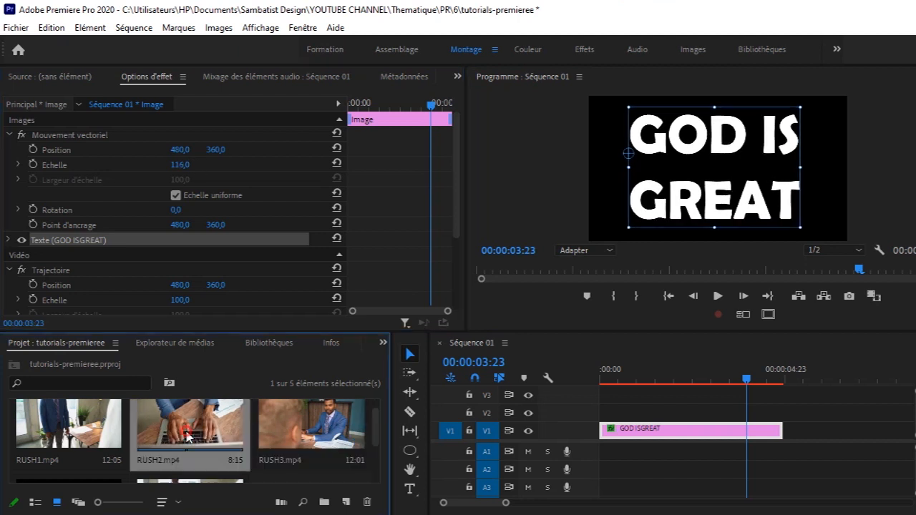
{"action": "left_click_drag", "start_coordinate": [378, 373], "coordinate": [607, 411]}
{"action": "left_click", "coordinate": [410, 413]}
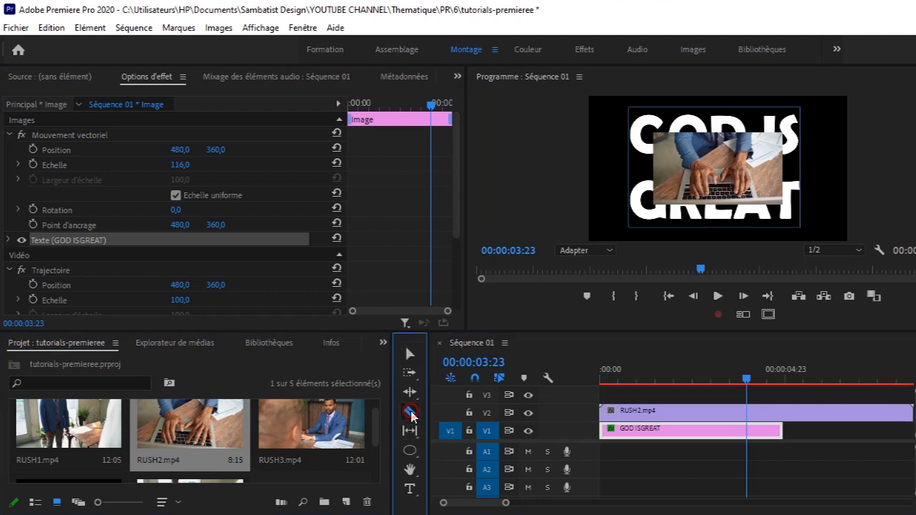
{"action": "left_click", "coordinate": [784, 413]}
{"action": "left_click", "coordinate": [409, 354]}
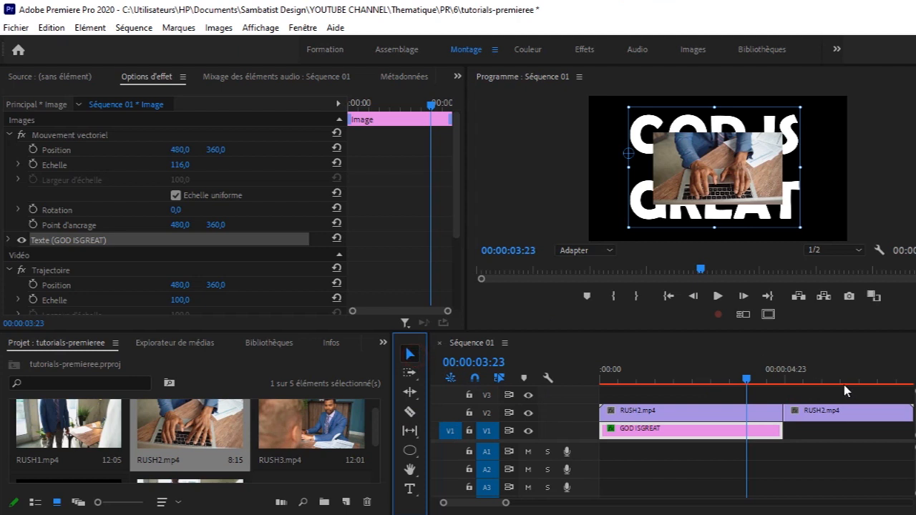
{"action": "left_click", "coordinate": [850, 410]}
{"action": "key", "text": "Delete"}
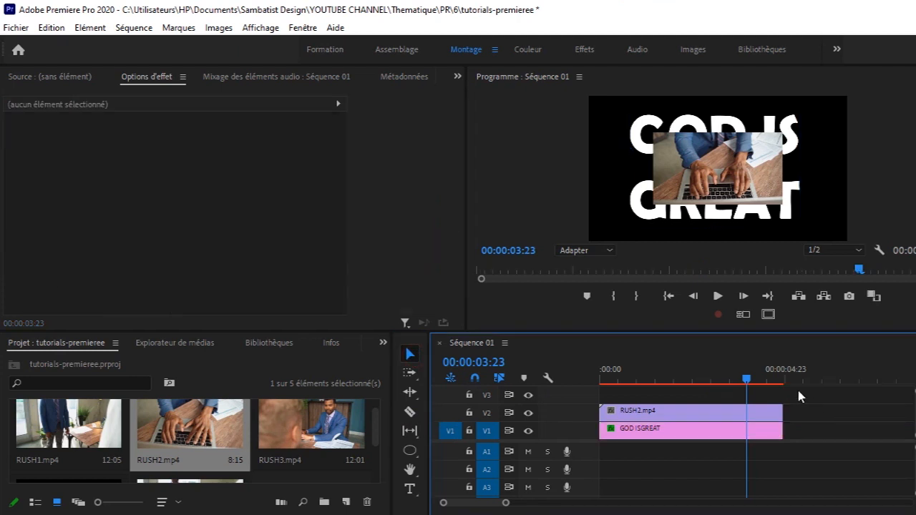
Scrub to 00:00:01:14 and set RUSH2.mp4's Trajectoire Echelle to 210 so it fills the frame
{"action": "left_click_drag", "start_coordinate": [748, 379], "coordinate": [658, 379]}
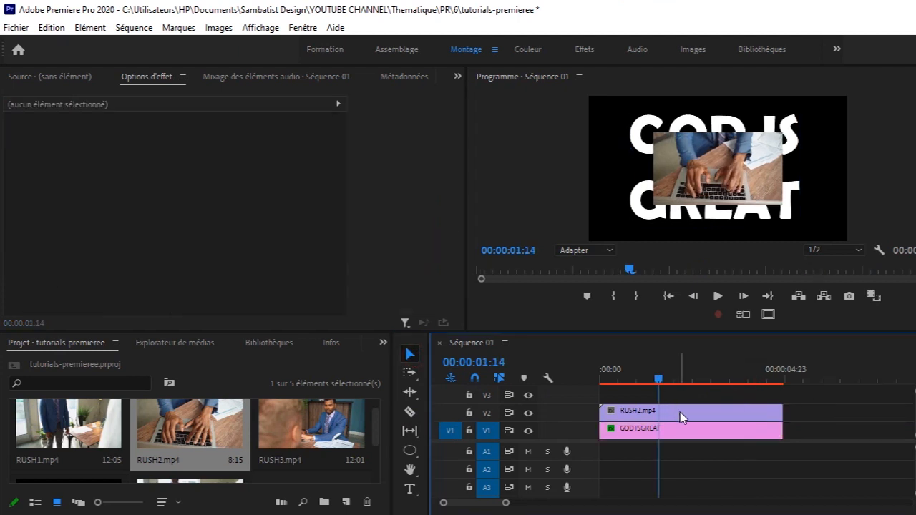
{"action": "left_click", "coordinate": [679, 412]}
{"action": "left_click_drag", "start_coordinate": [182, 168], "coordinate": [261, 168]}
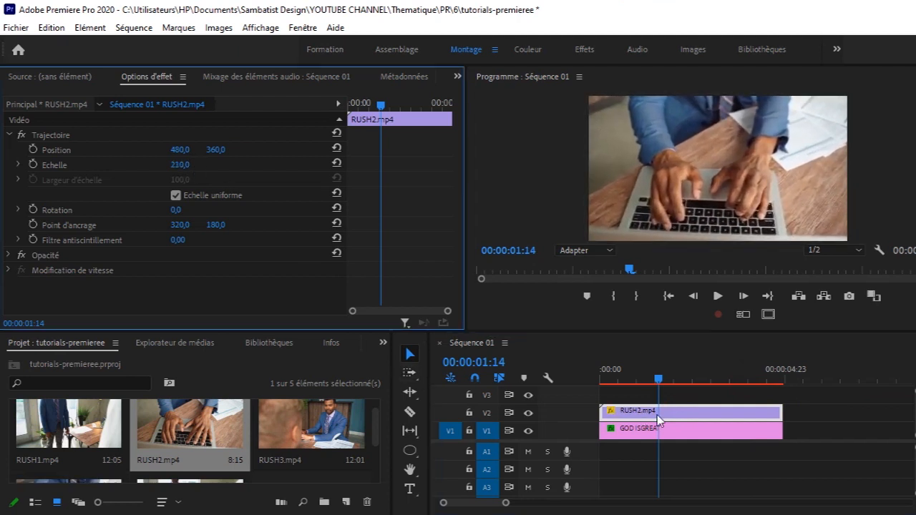
Swap the two clips' tracks, placing RUSH2.mp4 on V1 and the GOD ISGREAT text clip on V2 above it
{"action": "mouse_move", "coordinate": [705, 432]}
{"action": "left_mouse_down"}
{"action": "mouse_move", "coordinate": [700, 404]}
{"action": "mouse_move", "coordinate": [693, 431]}
{"action": "left_mouse_up"}
{"action": "left_click", "coordinate": [690, 416]}
{"action": "left_click", "coordinate": [694, 395]}
{"action": "left_click_drag", "start_coordinate": [695, 396], "coordinate": [694, 413]}
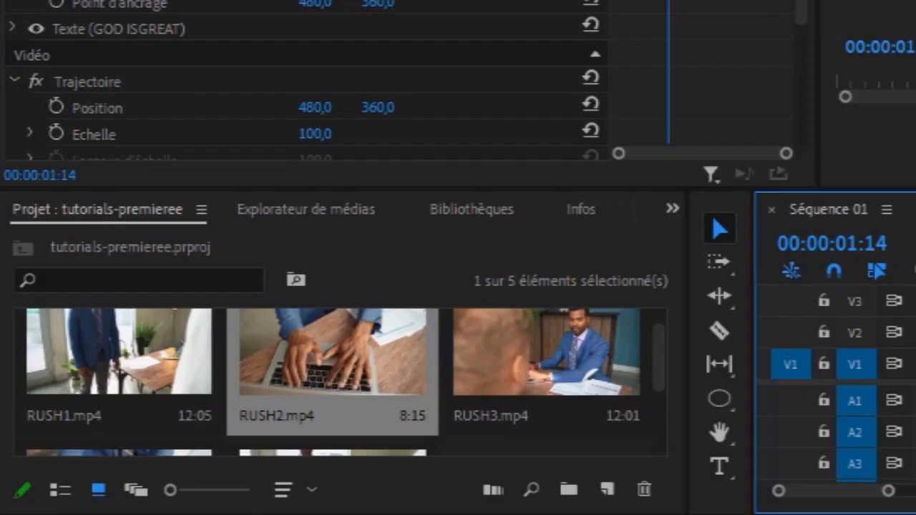
Search the video effects for "cache" and apply Incrustation Cache de piste to the RUSH2.mp4 clip on V1
{"action": "scroll", "coordinate": [404, 283], "scroll_direction": "down", "scroll_amount": 3}
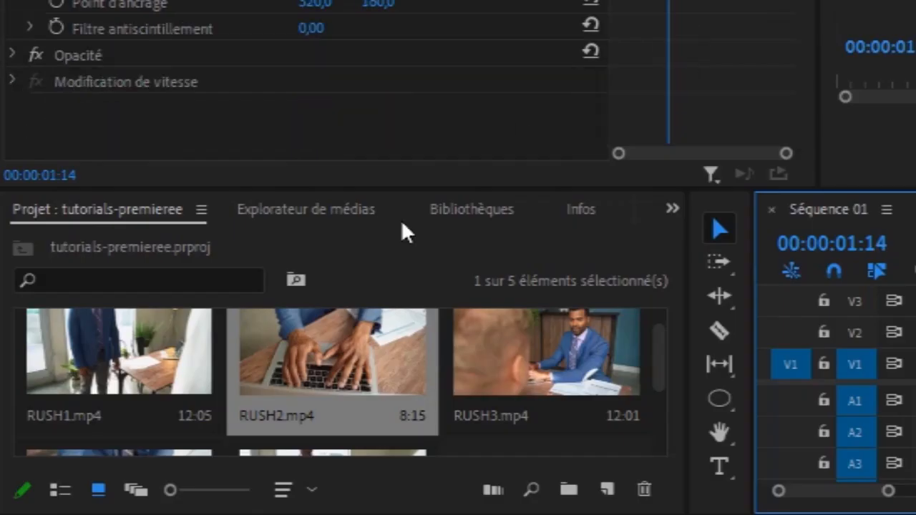
{"action": "left_click", "coordinate": [673, 207]}
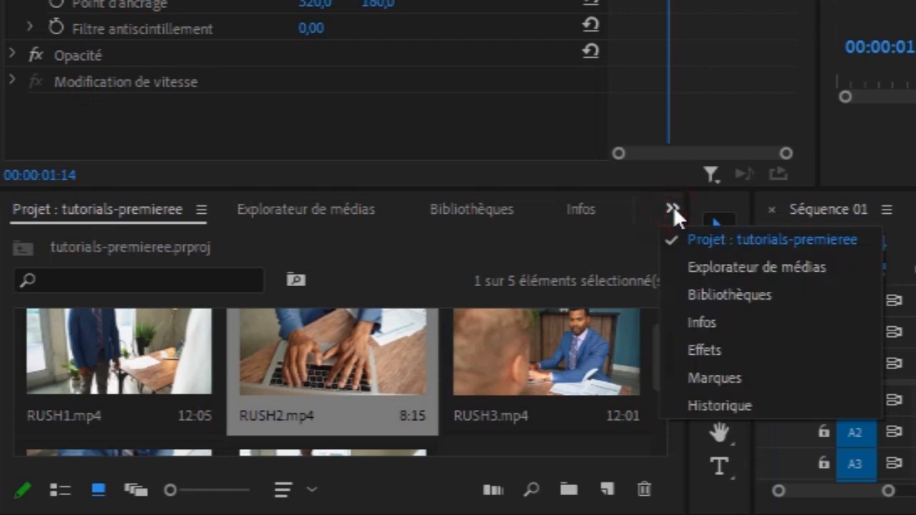
{"action": "left_click", "coordinate": [704, 350]}
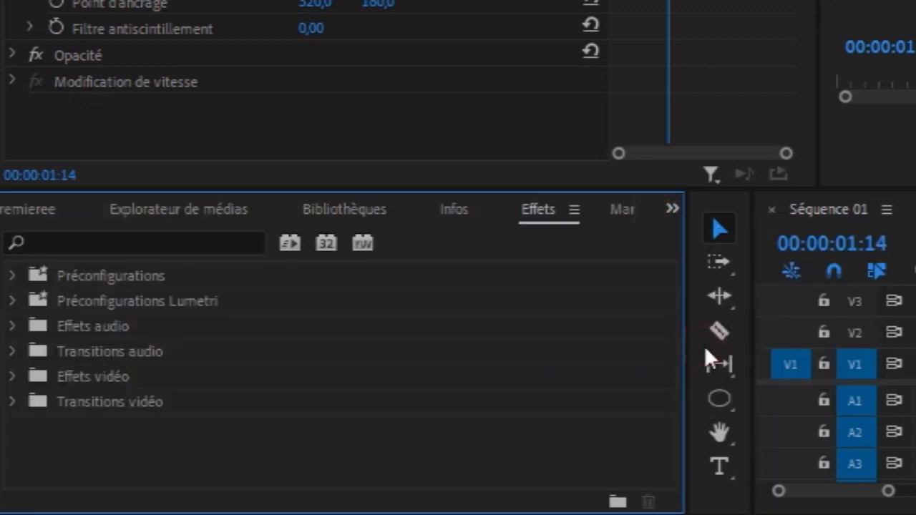
{"action": "left_click", "coordinate": [178, 244]}
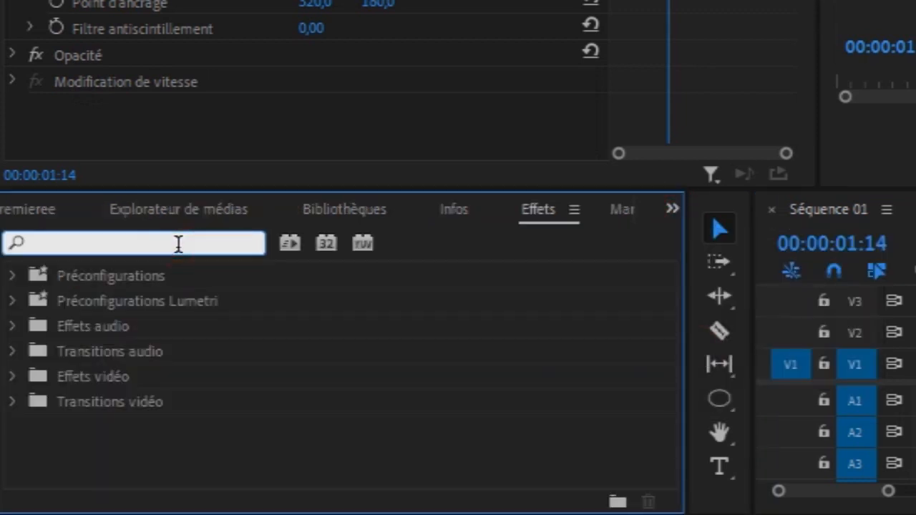
{"action": "type", "text": "cache"}
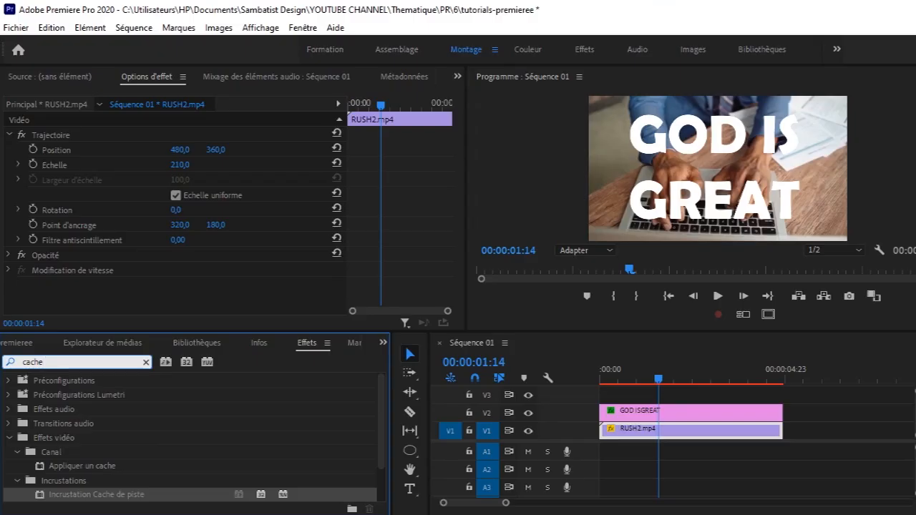
{"action": "left_click_drag", "start_coordinate": [118, 501], "coordinate": [686, 432]}
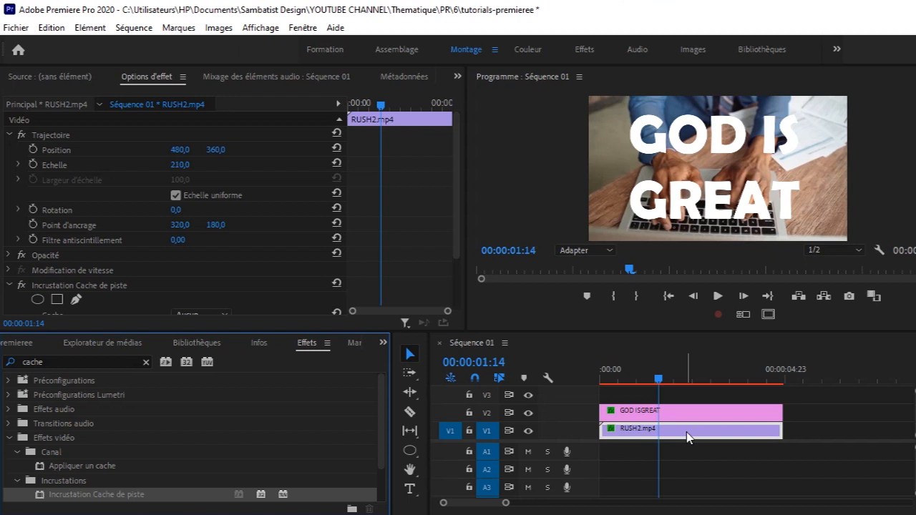
Set the Incrustation Cache de piste effect's Cache option on RUSH2.mp4 to Vidéo 2
{"action": "scroll", "coordinate": [455, 262], "scroll_direction": "down", "scroll_amount": 3}
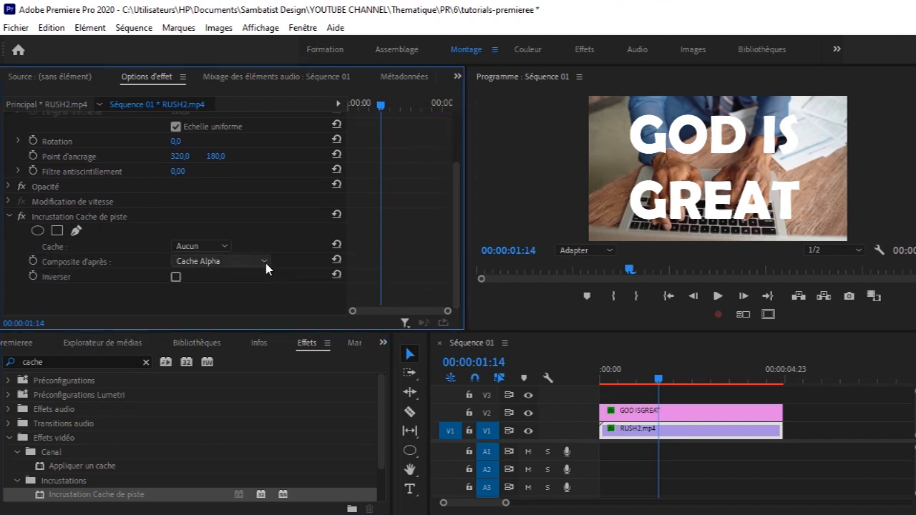
{"action": "left_click", "coordinate": [225, 243]}
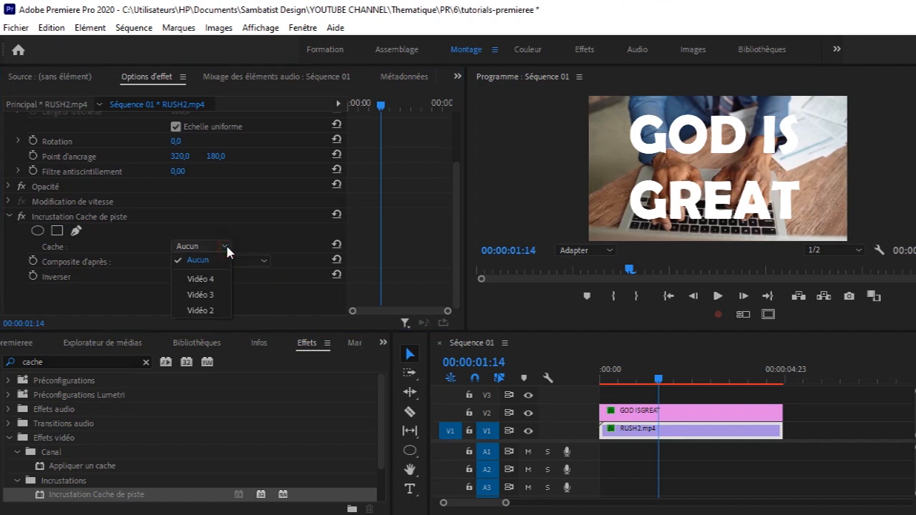
{"action": "left_click", "coordinate": [216, 311]}
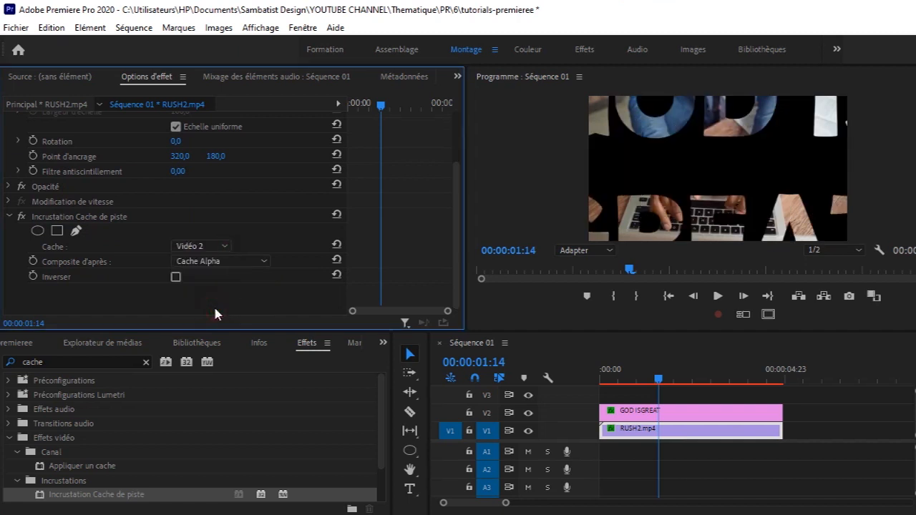
Set RUSH2.mp4's Trajectoire Echelle to 200 and the V2 text clip's Mouvement vectoriel Echelle to 69
{"action": "left_click_drag", "start_coordinate": [454, 222], "coordinate": [456, 170]}
{"action": "mouse_move", "coordinate": [181, 164]}
{"action": "left_mouse_down"}
{"action": "mouse_move", "coordinate": [159, 165]}
{"action": "mouse_move", "coordinate": [190, 165]}
{"action": "left_mouse_up"}
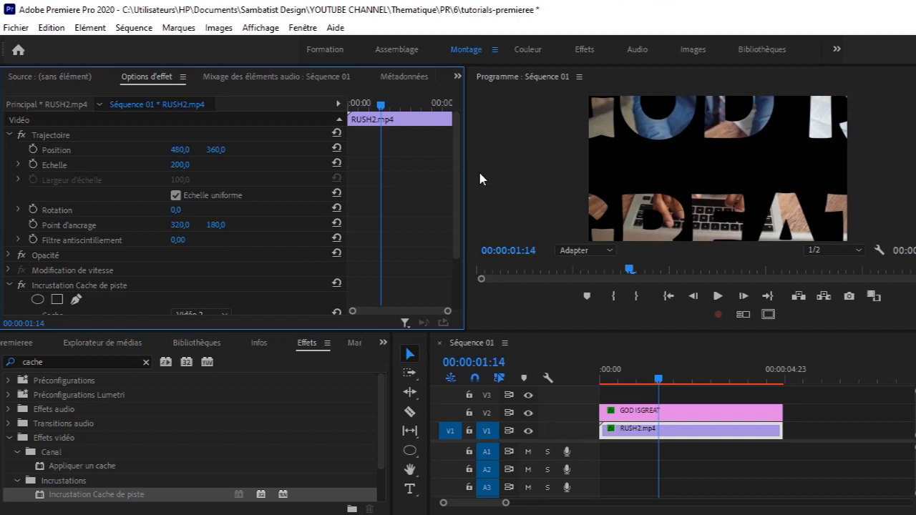
{"action": "left_click", "coordinate": [706, 412]}
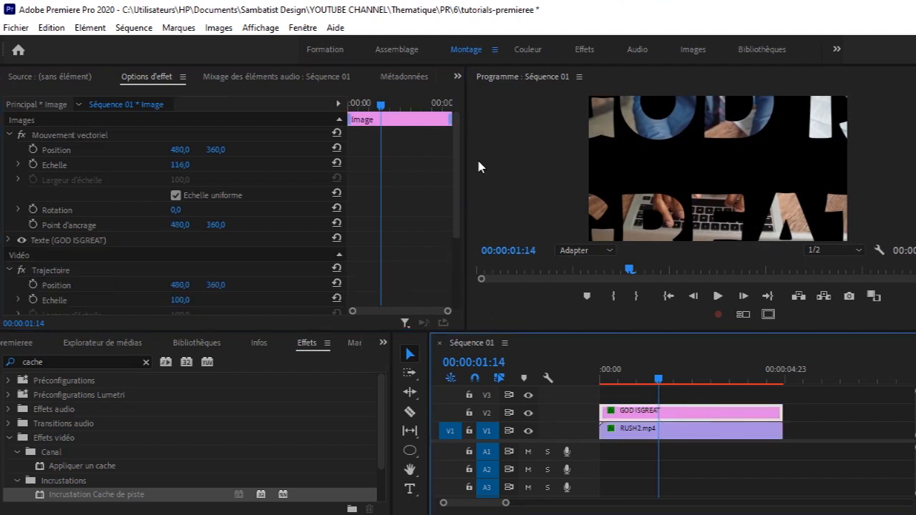
{"action": "left_click", "coordinate": [183, 161]}
{"action": "left_click_drag", "start_coordinate": [183, 167], "coordinate": [143, 167]}
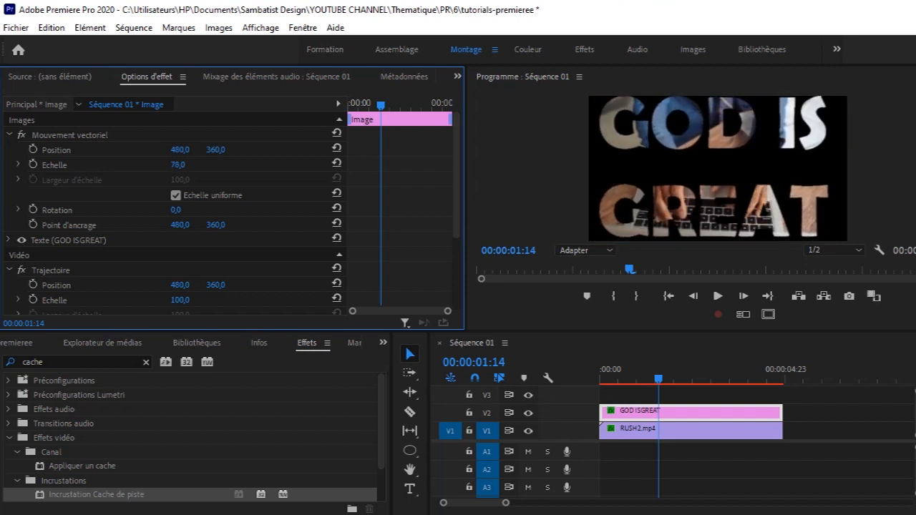
{"action": "left_click_drag", "start_coordinate": [143, 167], "coordinate": [190, 167]}
Play the sequence from the beginning to preview the footage through the text
{"action": "left_click_drag", "start_coordinate": [657, 375], "coordinate": [564, 404]}
{"action": "key", "text": "space"}
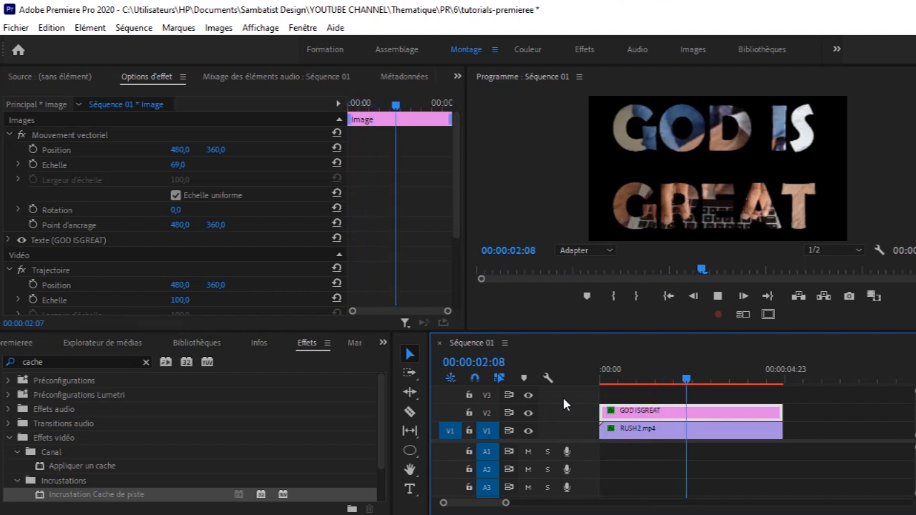
{"action": "key", "text": "space"}
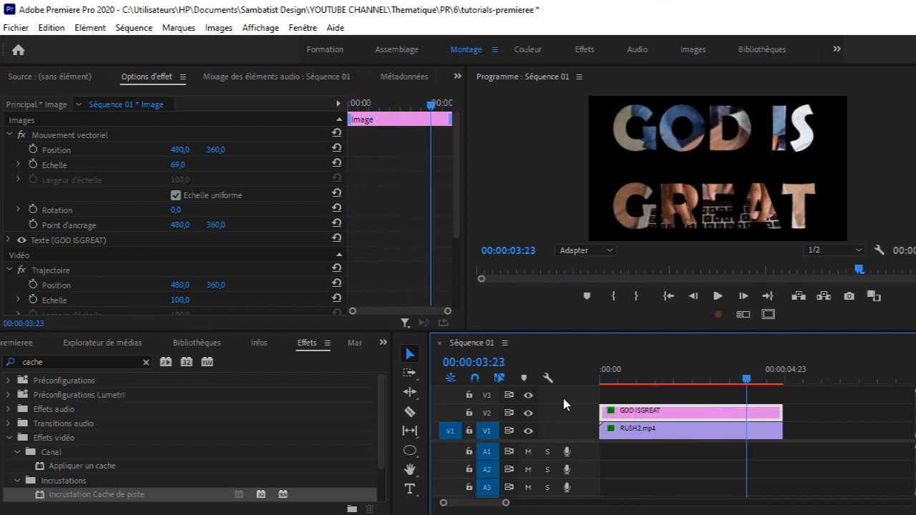
At 00:00:05:04, after the first two clips, create a two-line text on V1 reading GOD IS and GREAT
{"action": "left_click", "coordinate": [146, 362]}
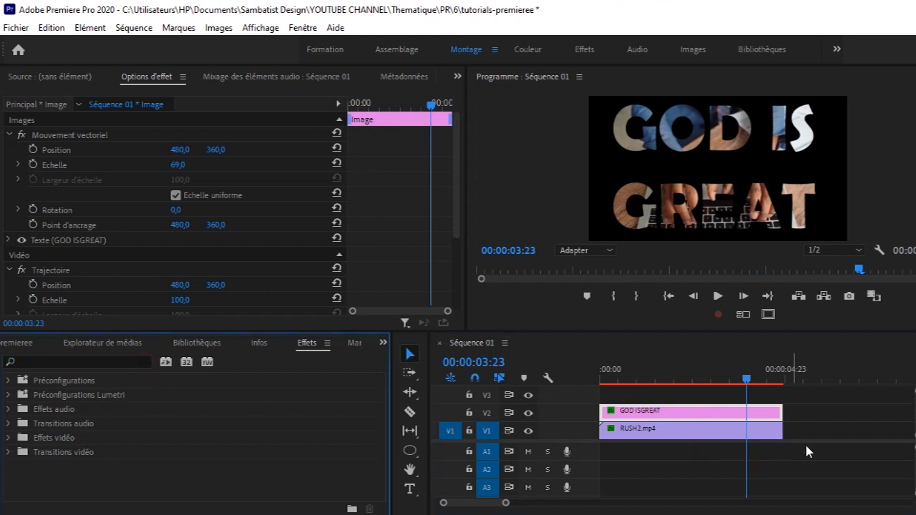
{"action": "left_click_drag", "start_coordinate": [816, 435], "coordinate": [660, 418]}
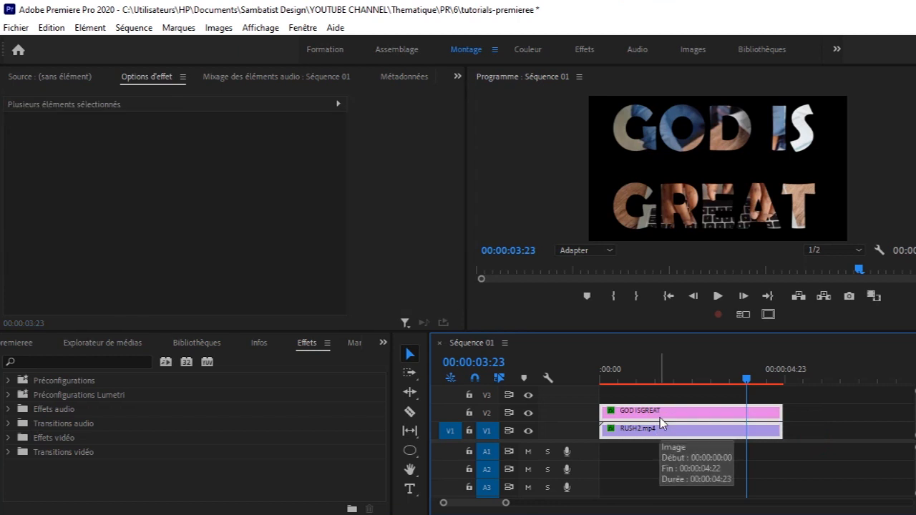
{"action": "left_click_drag", "start_coordinate": [748, 380], "coordinate": [794, 383]}
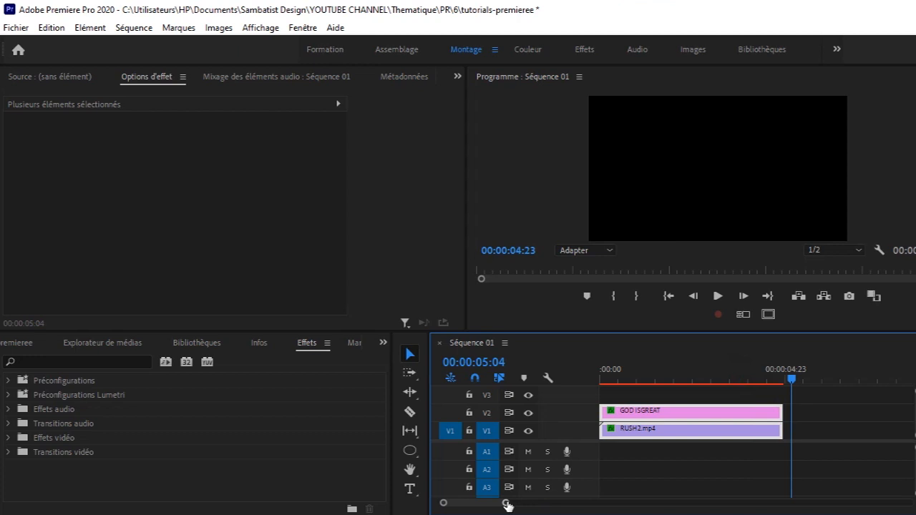
{"action": "left_click", "coordinate": [410, 489]}
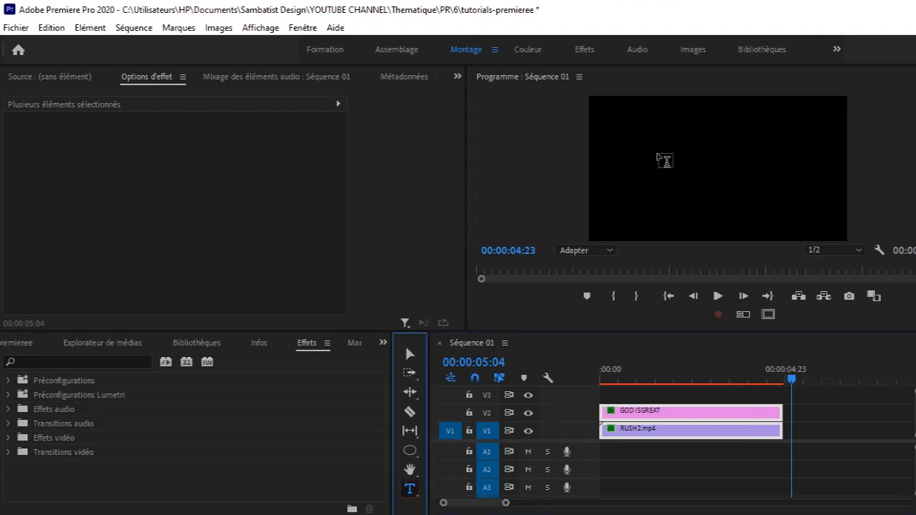
{"action": "left_click", "coordinate": [644, 151]}
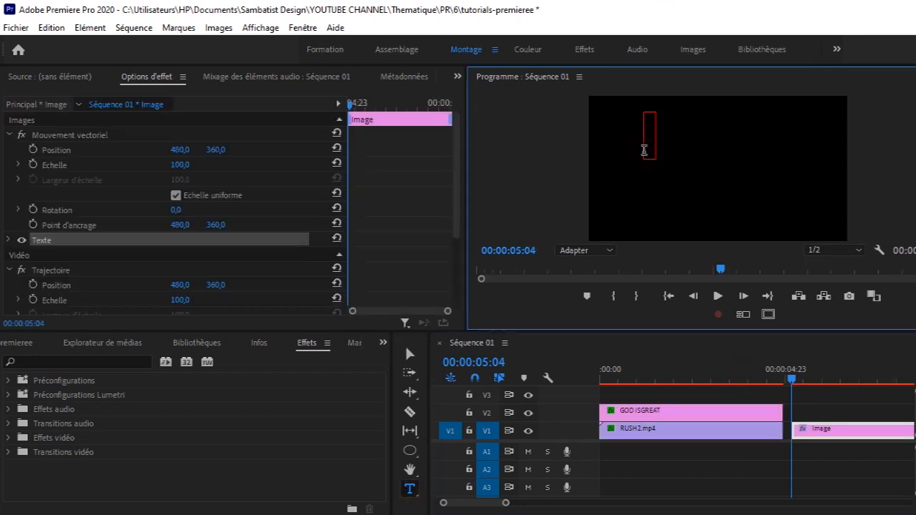
{"action": "type", "text": "GOD IS"}
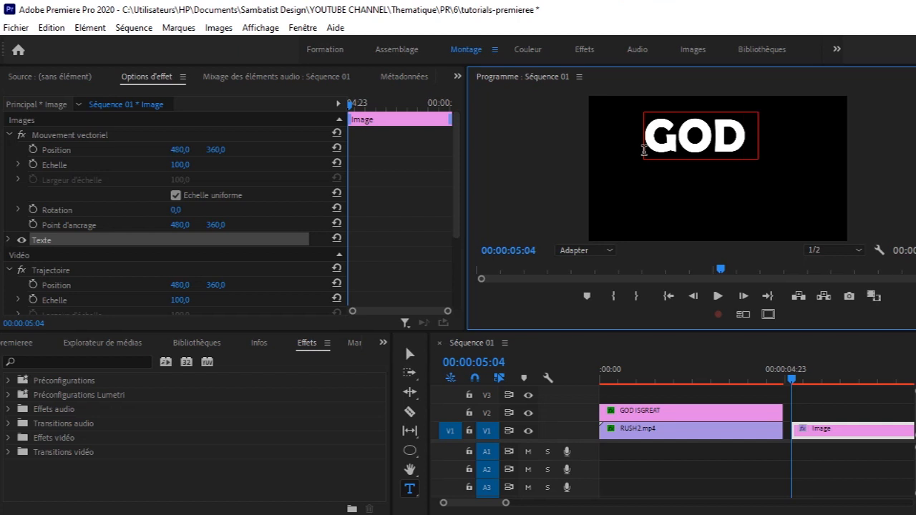
{"action": "key", "text": "Return"}
{"action": "type", "text": "GREAT"}
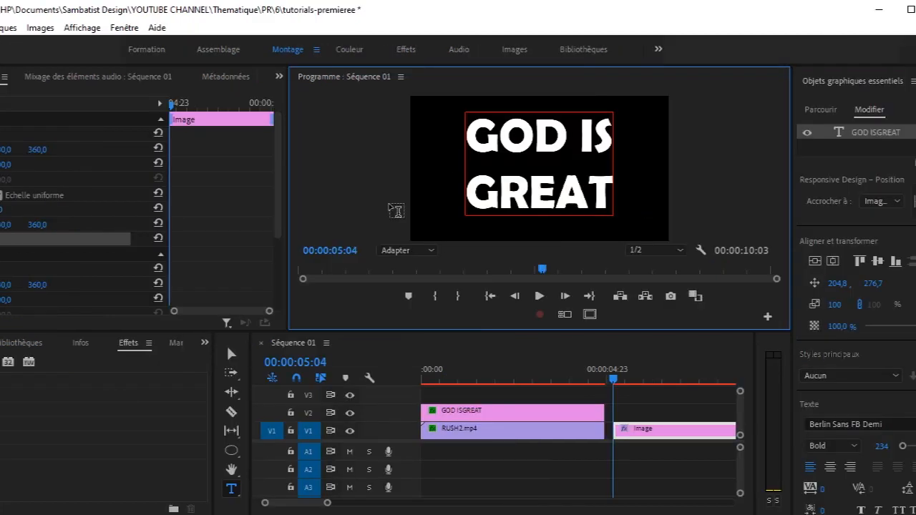
Move the new text slightly down in the frame to position 204,8 / 290,6
{"action": "left_click", "coordinate": [231, 354]}
{"action": "left_click", "coordinate": [545, 141]}
{"action": "left_click_drag", "start_coordinate": [546, 141], "coordinate": [546, 144]}
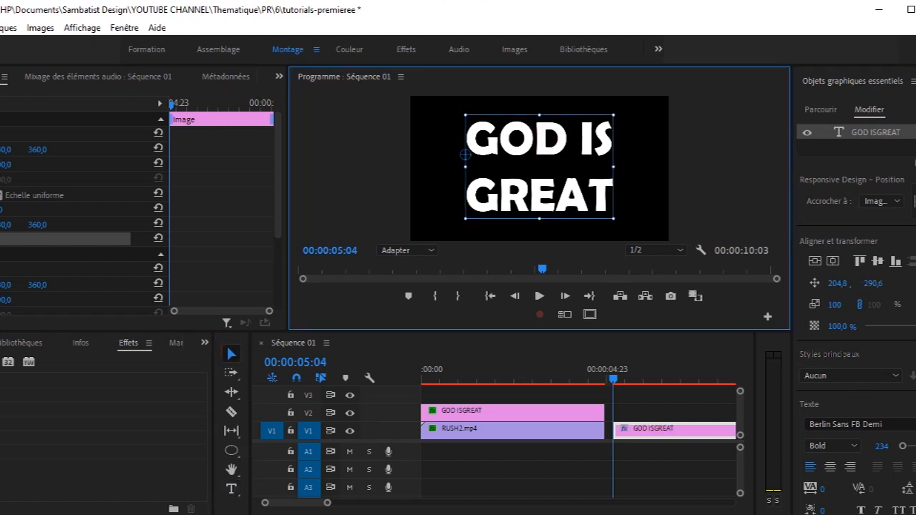
Change the new text's Fond colour to orange FCA600
{"action": "scroll", "coordinate": [855, 308], "scroll_direction": "down", "scroll_amount": 5}
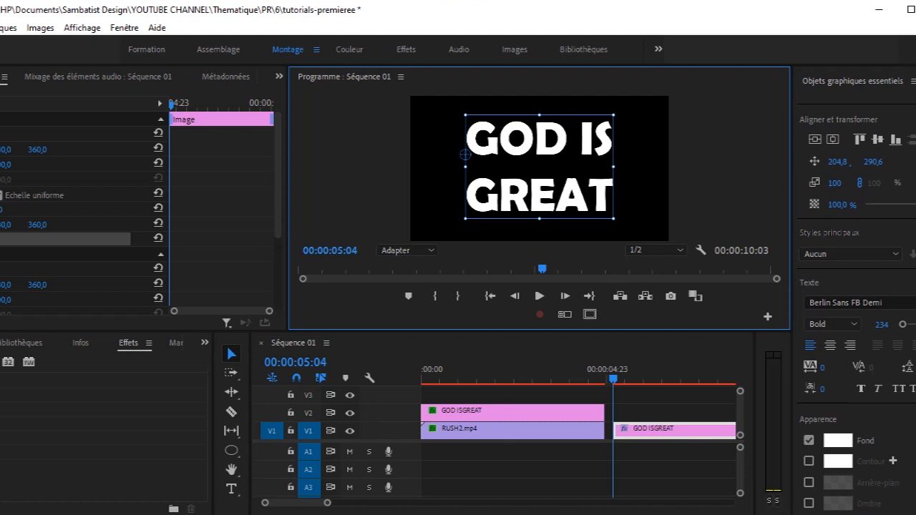
{"action": "left_click", "coordinate": [838, 441]}
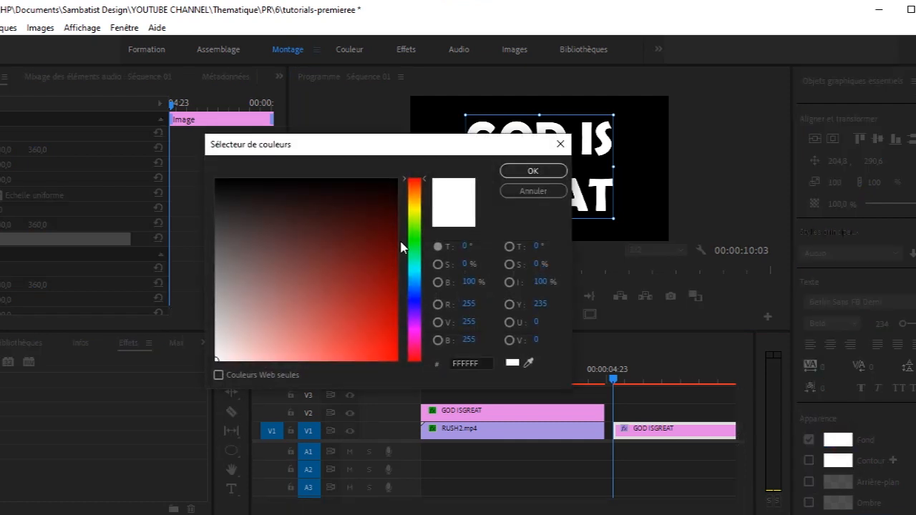
{"action": "left_click", "coordinate": [417, 204]}
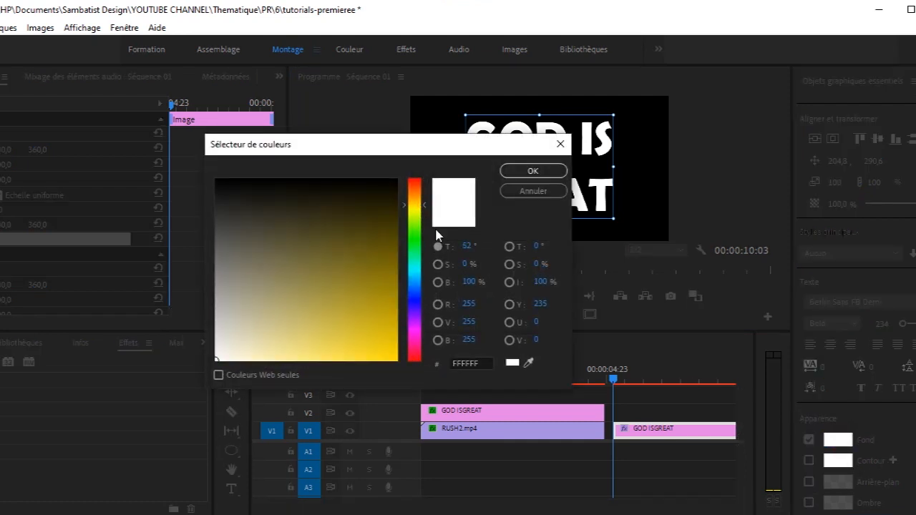
{"action": "left_click", "coordinate": [415, 193]}
{"action": "left_click_drag", "start_coordinate": [423, 194], "coordinate": [423, 197]}
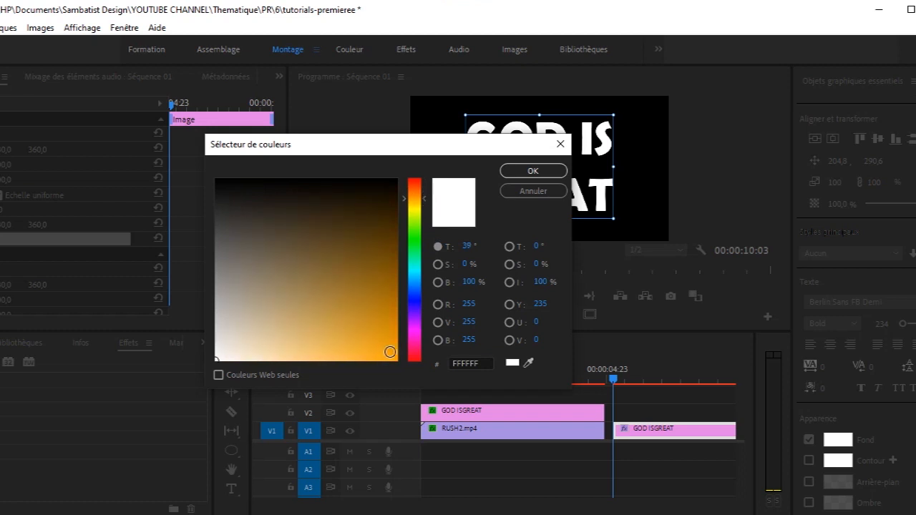
{"action": "left_click", "coordinate": [391, 352]}
{"action": "left_click", "coordinate": [397, 358]}
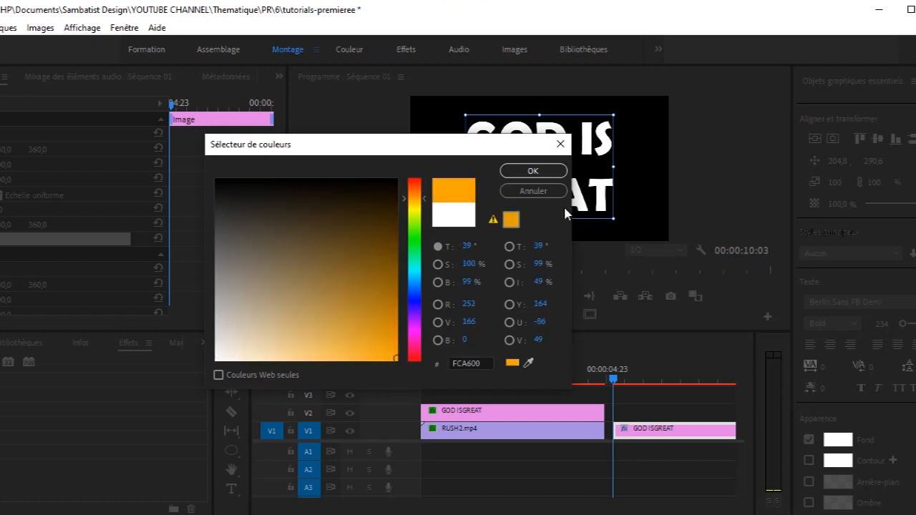
{"action": "left_click", "coordinate": [538, 173]}
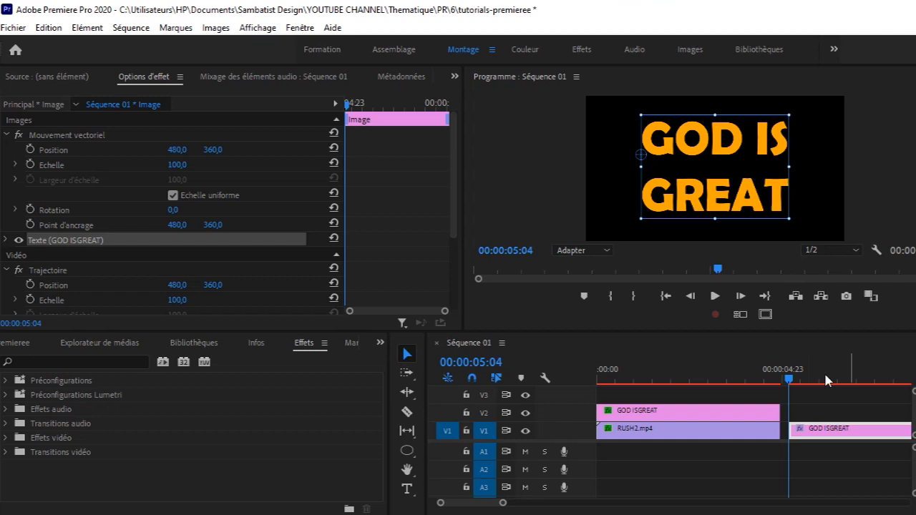
Keyframe the orange text's Mouvement vectoriel Echelle at 100 at 00:00:07:12 and at 0 at 00:00:05:04
{"action": "mouse_move", "coordinate": [790, 385]}
{"action": "left_mouse_down"}
{"action": "mouse_move", "coordinate": [802, 387]}
{"action": "mouse_move", "coordinate": [792, 389]}
{"action": "left_mouse_up"}
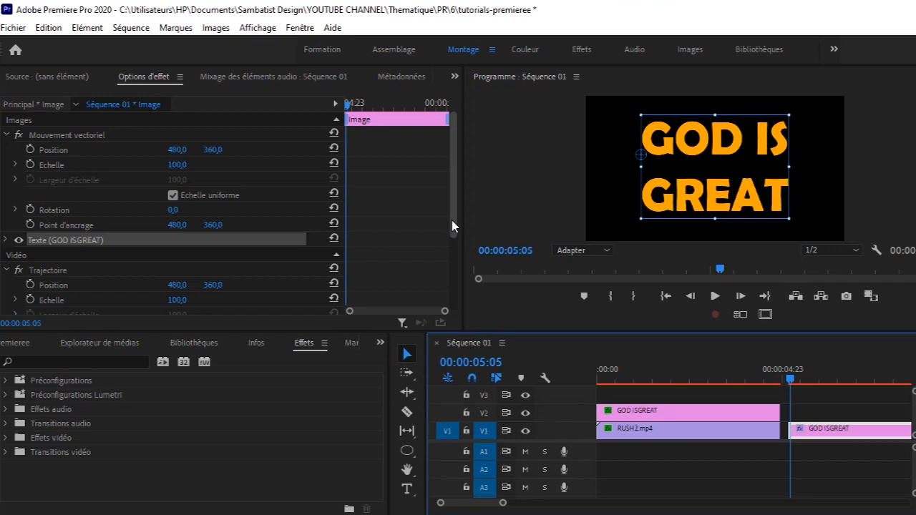
{"action": "key", "text": "space"}
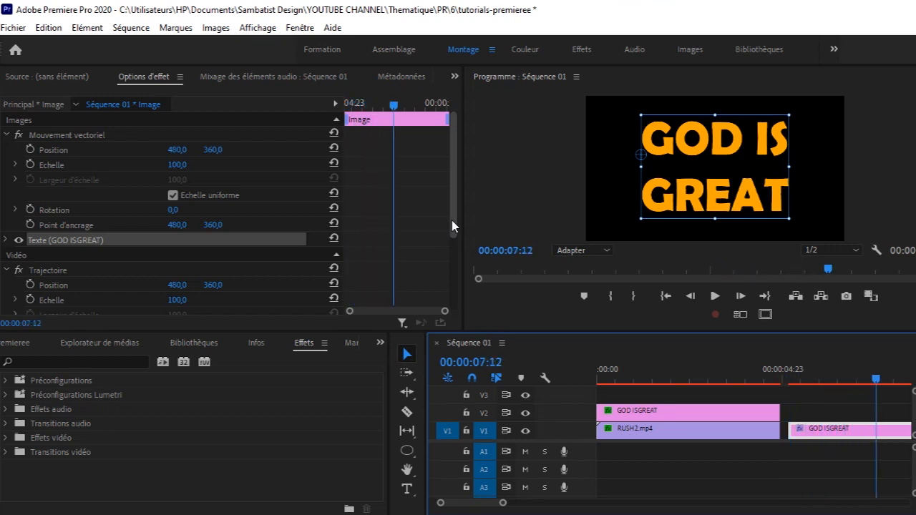
{"action": "left_click", "coordinate": [30, 164]}
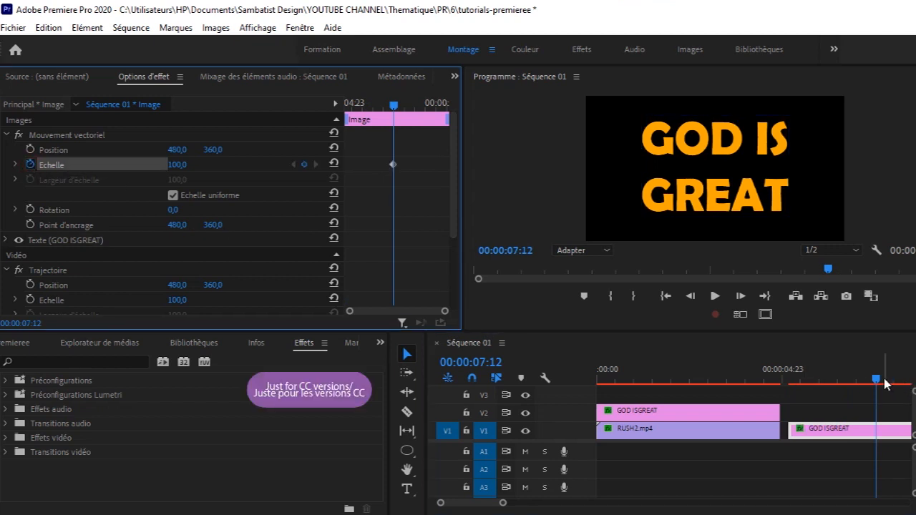
{"action": "left_click_drag", "start_coordinate": [878, 379], "coordinate": [787, 383]}
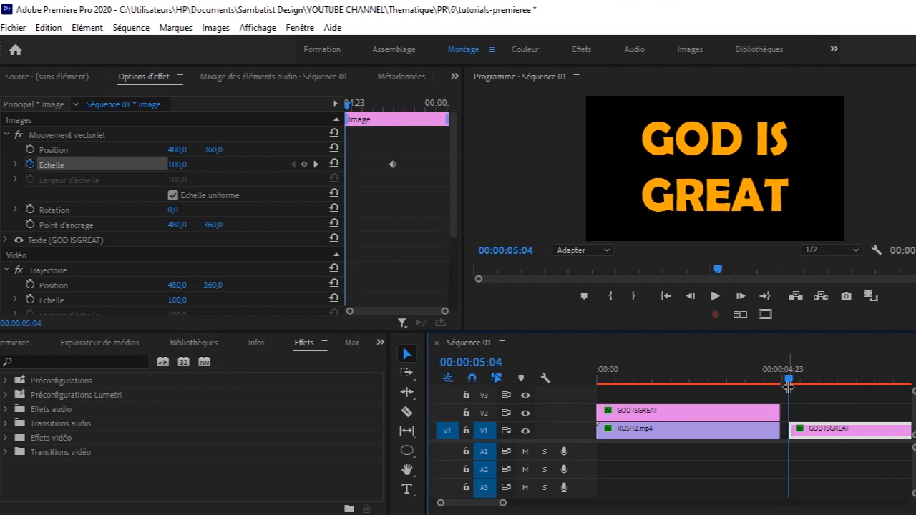
{"action": "left_click", "coordinate": [184, 164]}
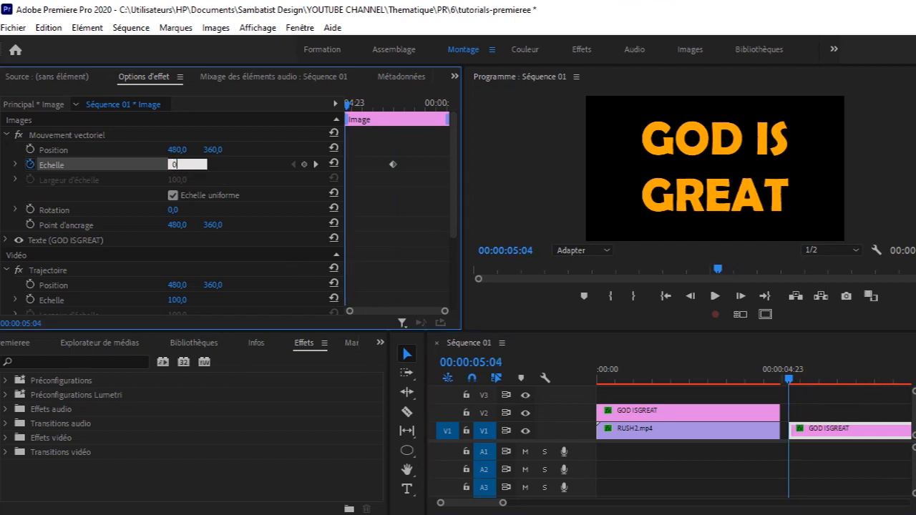
{"action": "type", "text": "0"}
{"action": "key", "text": "Return"}
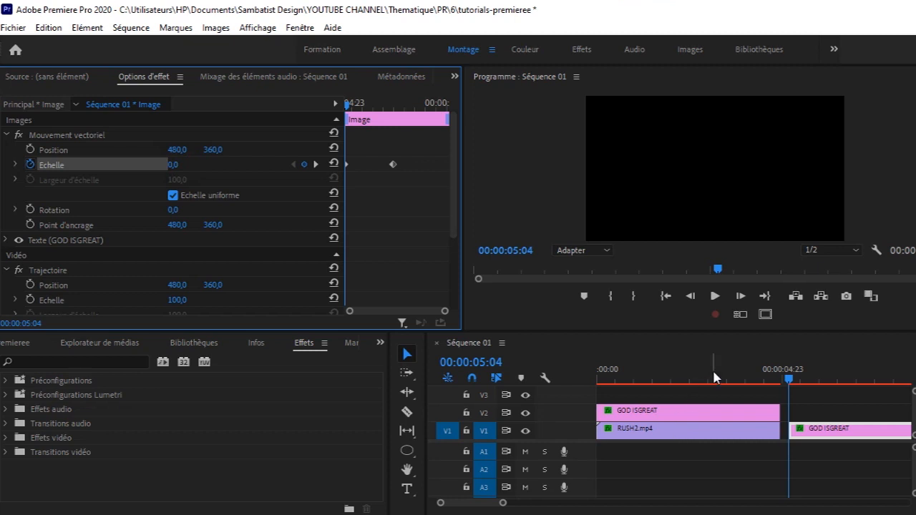
Set both Echelle keyframes of the orange text's Mouvement vectoriel to Bézier continue interpolation
{"action": "left_click_drag", "start_coordinate": [413, 175], "coordinate": [347, 156]}
{"action": "right_click", "coordinate": [393, 165]}
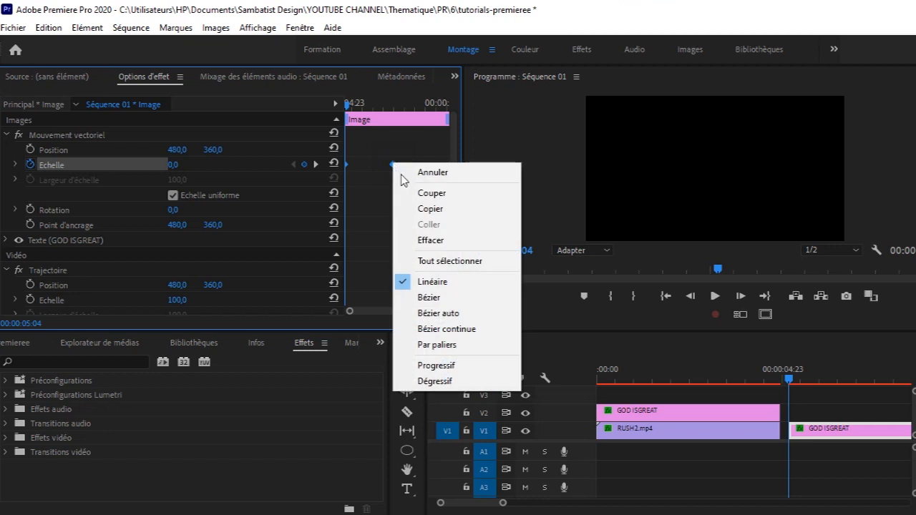
{"action": "left_click", "coordinate": [450, 330]}
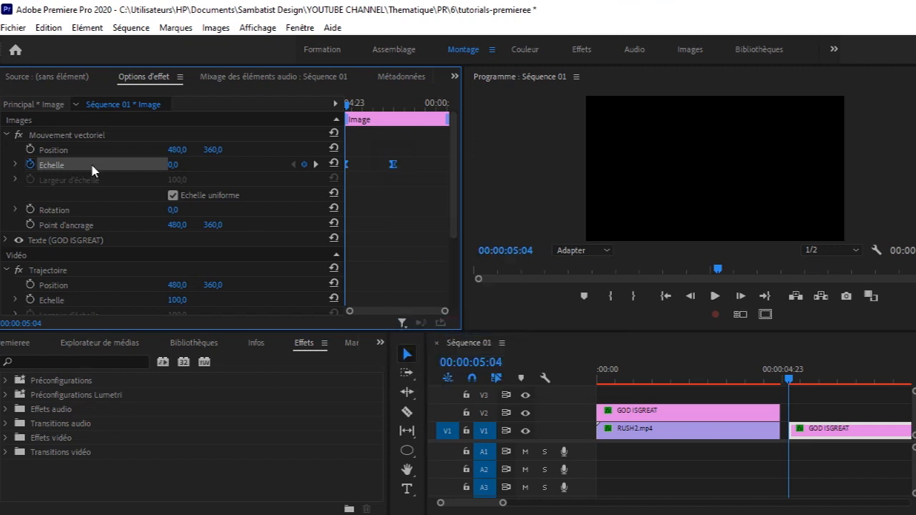
Reshape the Echelle velocity curve into a steep central peak by extending both keyframes' handles towards the middle
{"action": "left_click", "coordinate": [15, 164]}
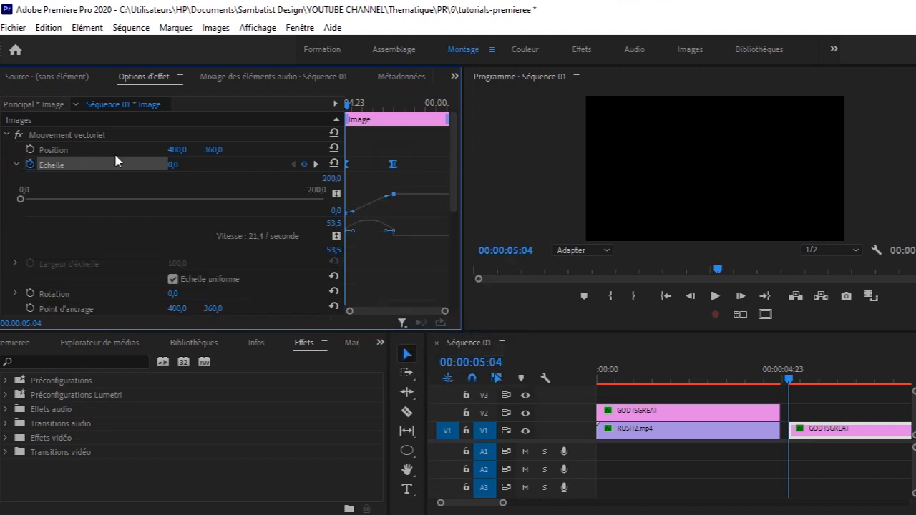
{"action": "left_click", "coordinate": [393, 237]}
{"action": "left_click", "coordinate": [394, 194]}
{"action": "mouse_move", "coordinate": [388, 237]}
{"action": "left_mouse_down"}
{"action": "mouse_move", "coordinate": [364, 236]}
{"action": "mouse_move", "coordinate": [374, 236]}
{"action": "left_mouse_up"}
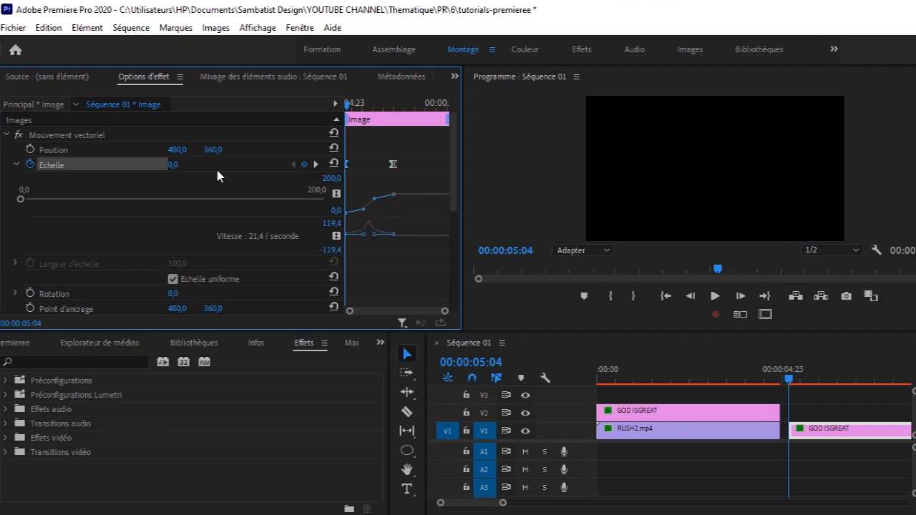
{"action": "left_click", "coordinate": [16, 165]}
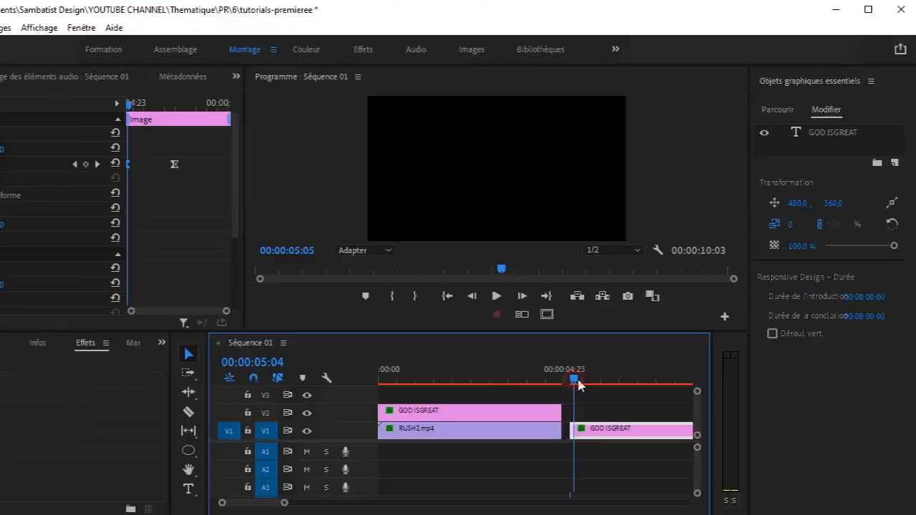
At 00:00:07:06, add the RUSH3 video from file as a layer inside the orange text's graphic
{"action": "left_click_drag", "start_coordinate": [578, 385], "coordinate": [649, 383]}
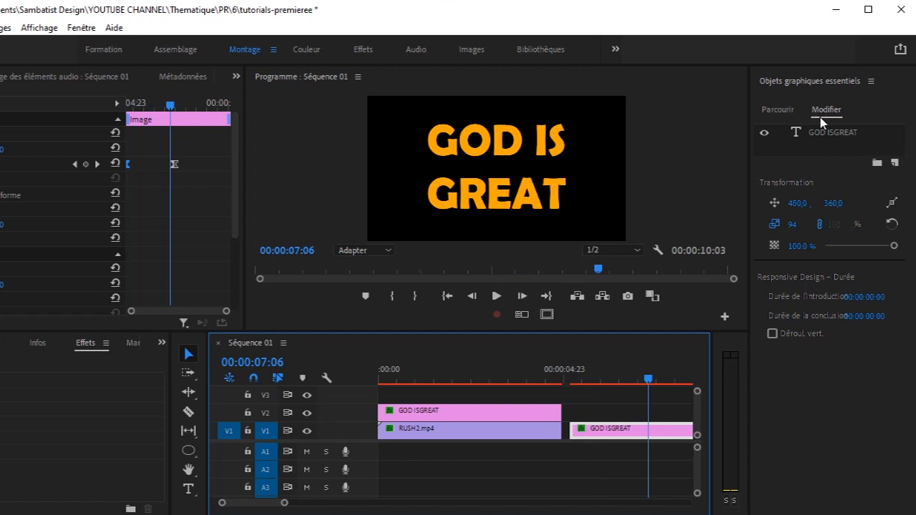
{"action": "left_click", "coordinate": [894, 164]}
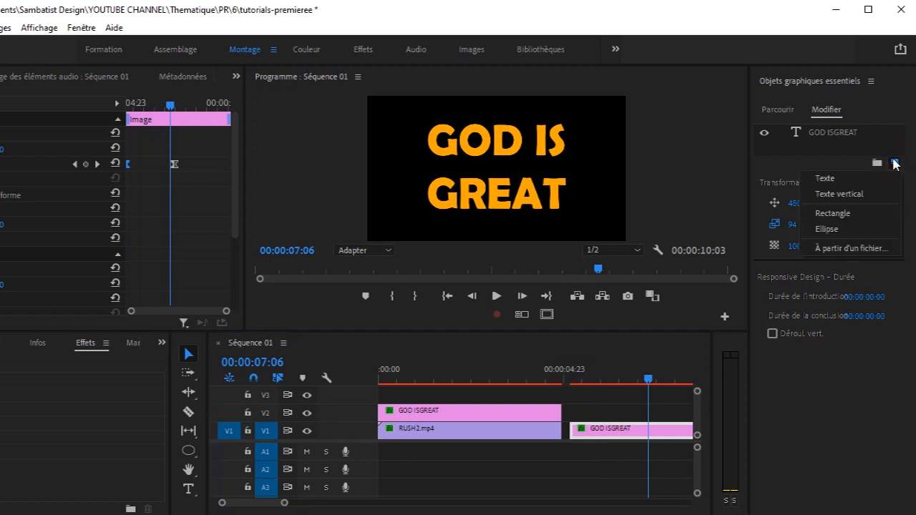
{"action": "left_click", "coordinate": [853, 248]}
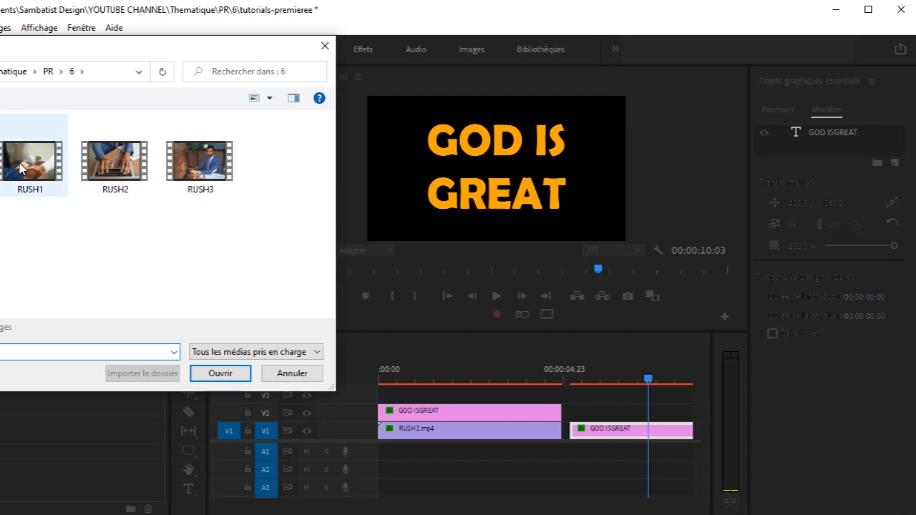
{"action": "double_click", "coordinate": [205, 166]}
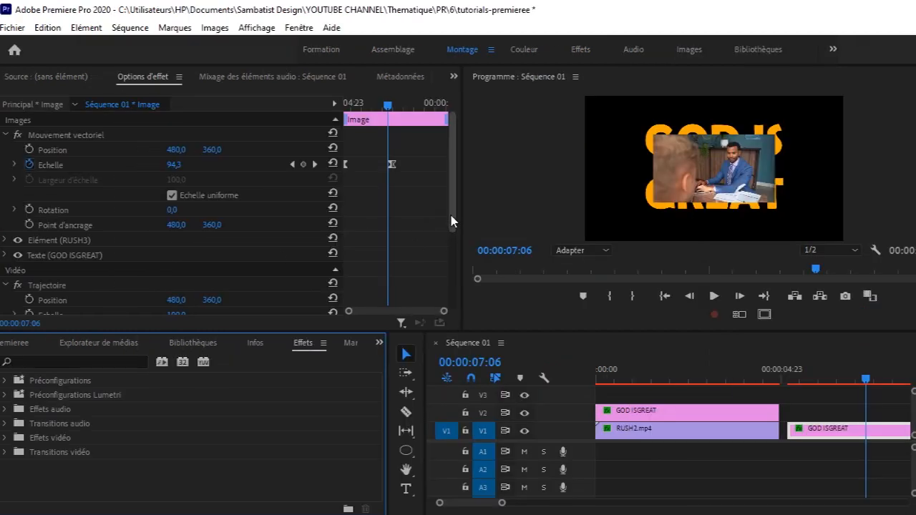
Set the RUSH3 element's Echelle to 219 and enable Masque avec du texte on the GOD IS GREAT text
{"action": "left_click_drag", "start_coordinate": [234, 214], "coordinate": [235, 230]}
{"action": "left_click_drag", "start_coordinate": [451, 228], "coordinate": [182, 237]}
{"action": "left_click", "coordinate": [5, 221]}
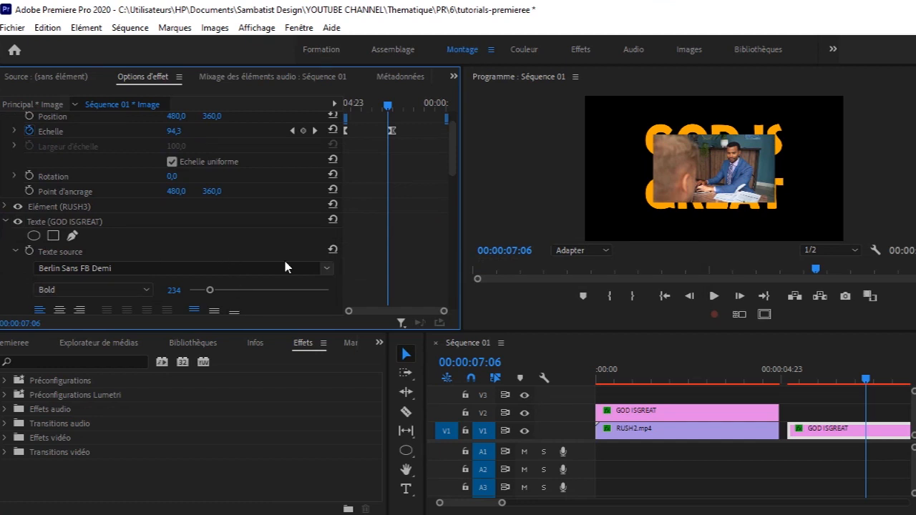
{"action": "left_click_drag", "start_coordinate": [455, 167], "coordinate": [446, 238]}
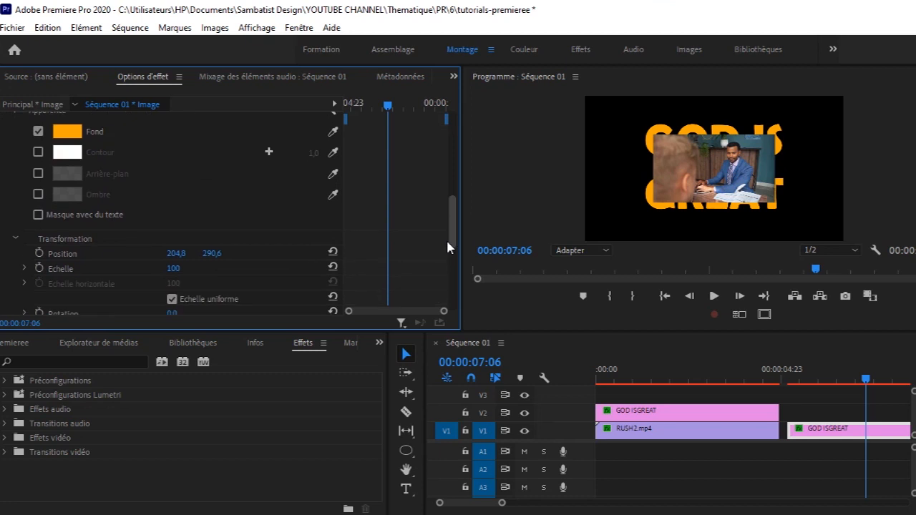
{"action": "left_click_drag", "start_coordinate": [181, 268], "coordinate": [186, 269]}
{"action": "left_click_drag", "start_coordinate": [453, 238], "coordinate": [453, 158]}
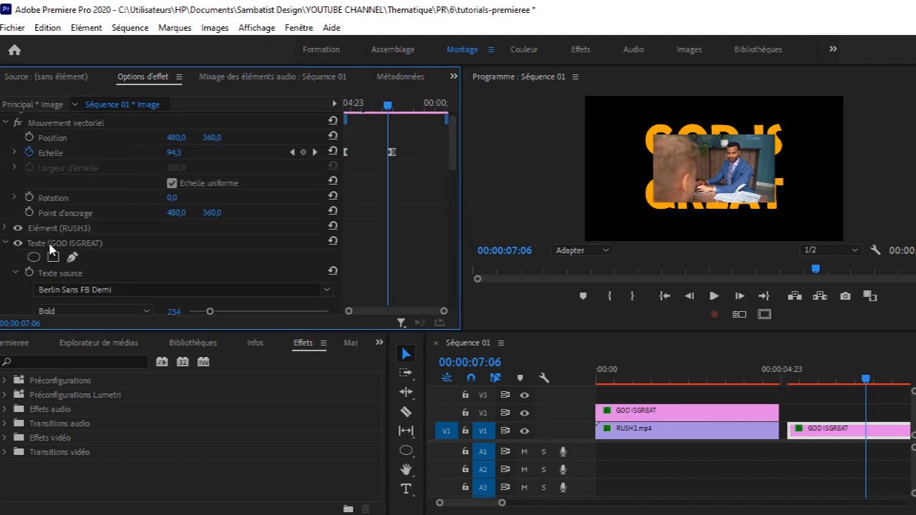
{"action": "left_click", "coordinate": [6, 243]}
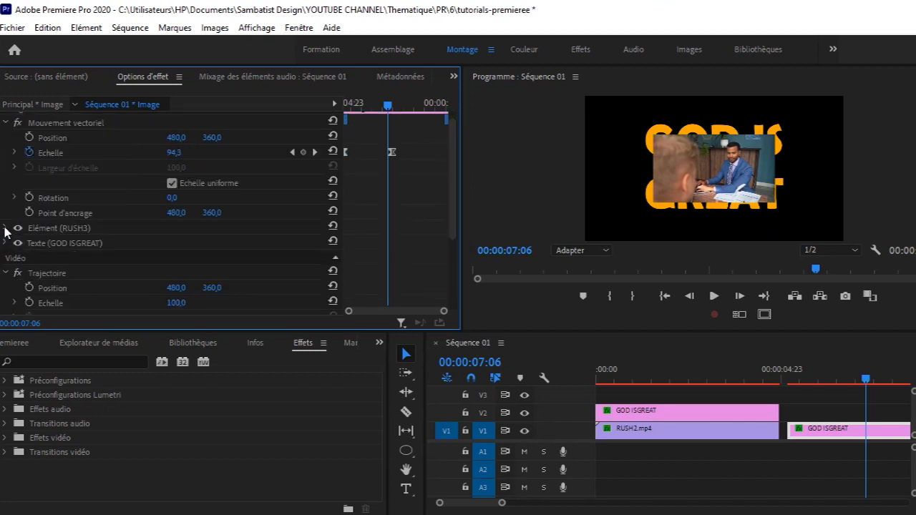
{"action": "left_click", "coordinate": [6, 228]}
{"action": "left_click_drag", "start_coordinate": [178, 263], "coordinate": [263, 264]}
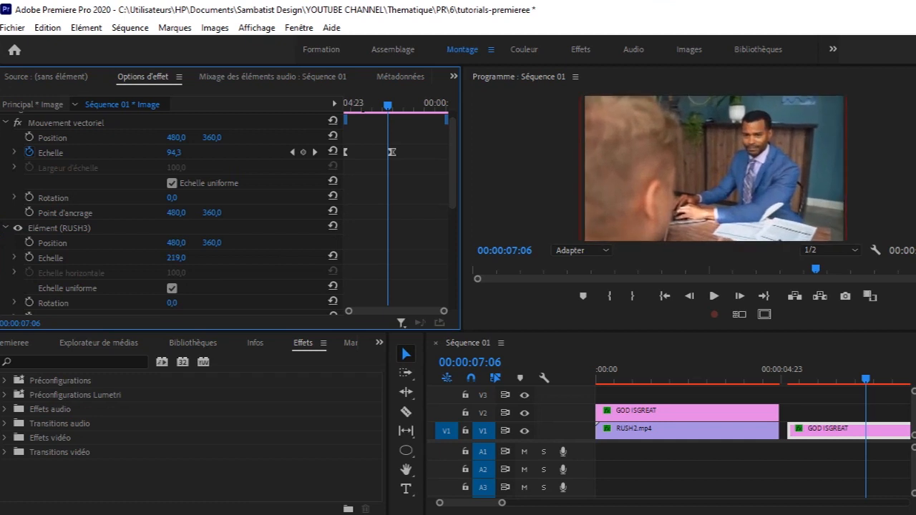
{"action": "left_click", "coordinate": [165, 126]}
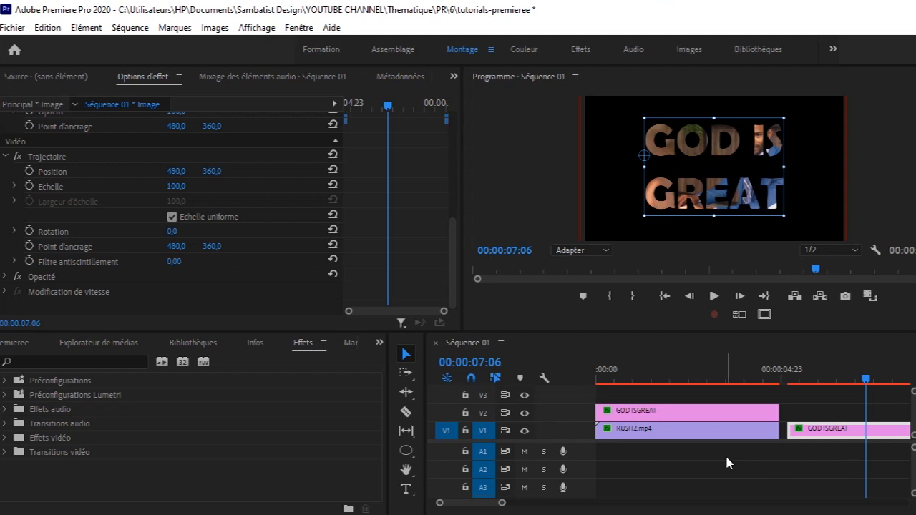
Play back the masked text's scale animation from the start of the second GOD IS GREAT clip
{"action": "left_click_drag", "start_coordinate": [502, 503], "coordinate": [551, 503]}
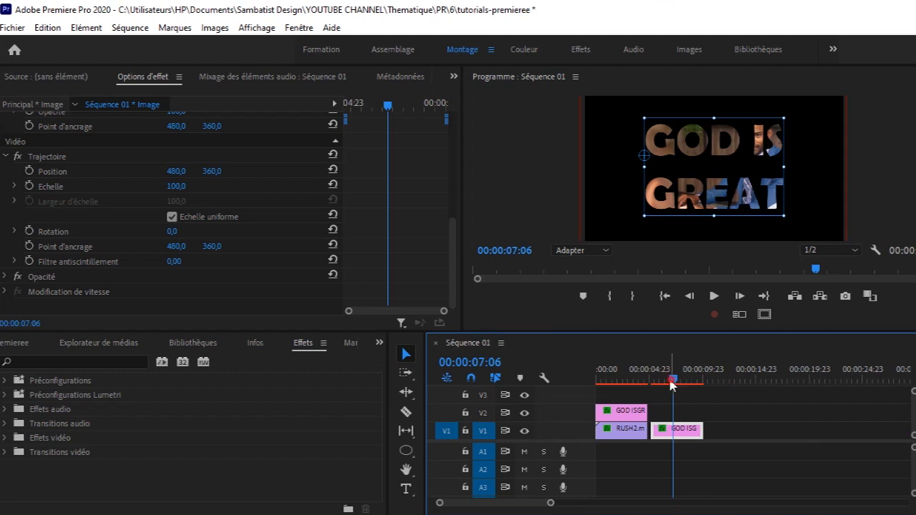
{"action": "left_click_drag", "start_coordinate": [672, 380], "coordinate": [652, 386]}
{"action": "key", "text": "space"}
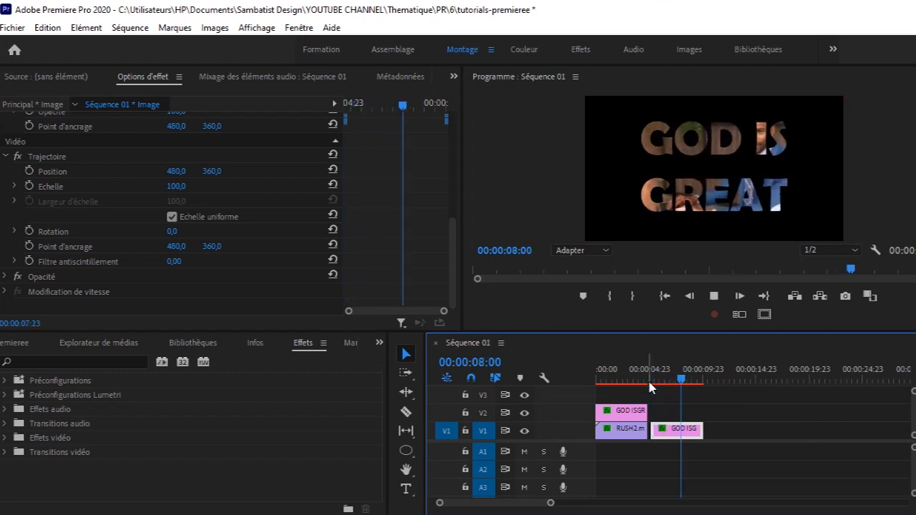
{"action": "key", "text": "space"}
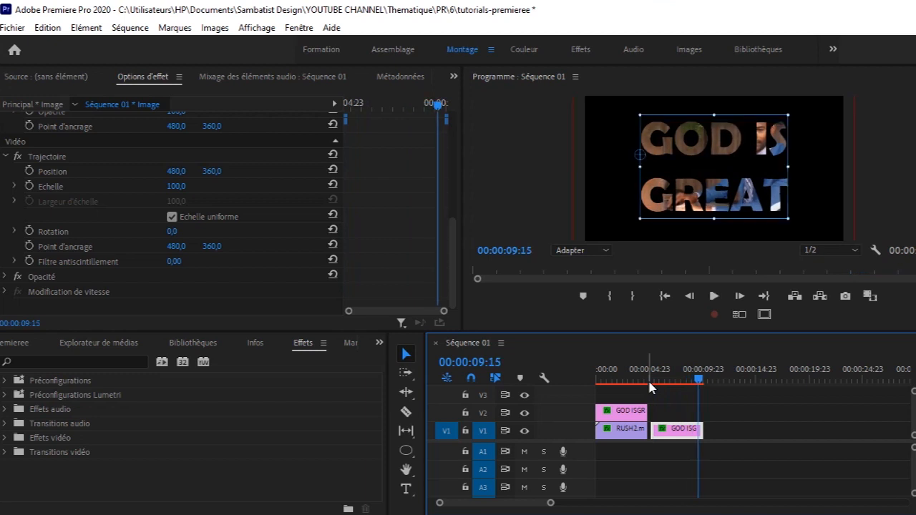
Extend the end of the second GOD IS GREAT clip on V1 to about 00:00:24:23 and preview it
{"action": "left_click_drag", "start_coordinate": [702, 431], "coordinate": [865, 435]}
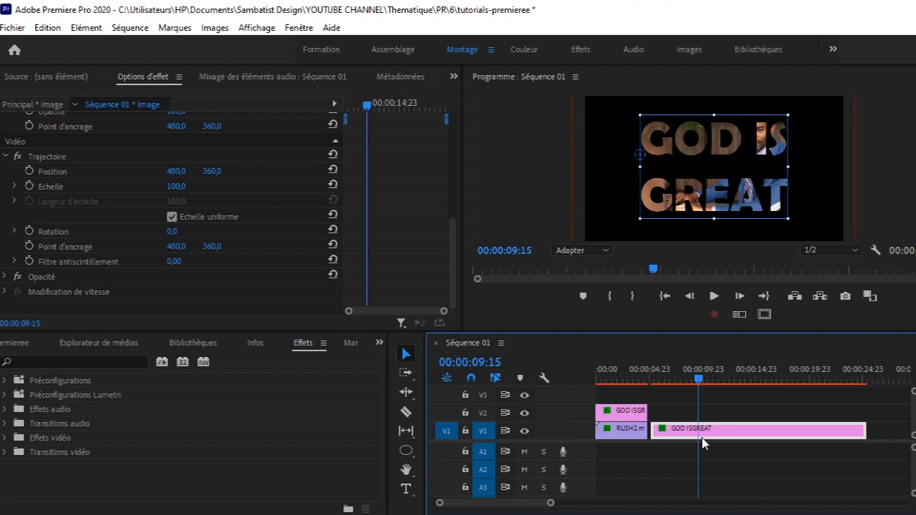
{"action": "left_click_drag", "start_coordinate": [701, 381], "coordinate": [657, 388]}
{"action": "key", "text": "space"}
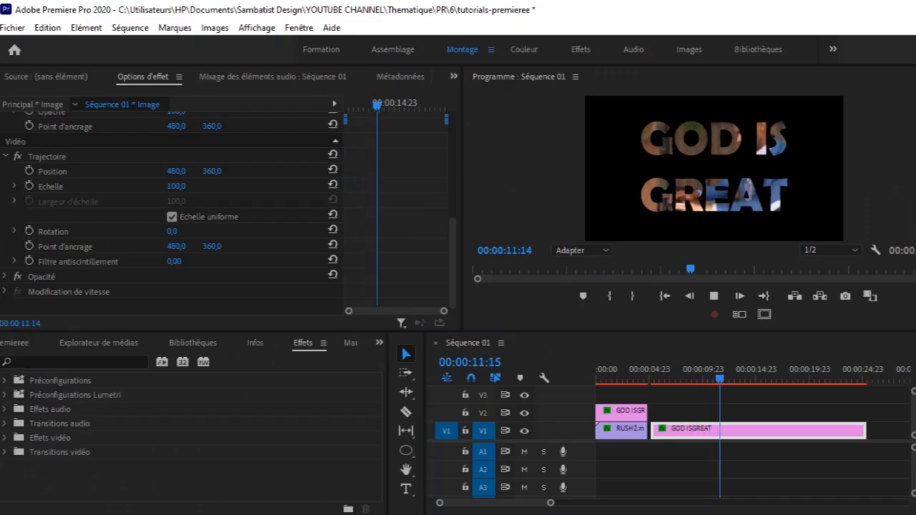
{"action": "left_click", "coordinate": [673, 370]}
{"action": "left_click", "coordinate": [653, 371]}
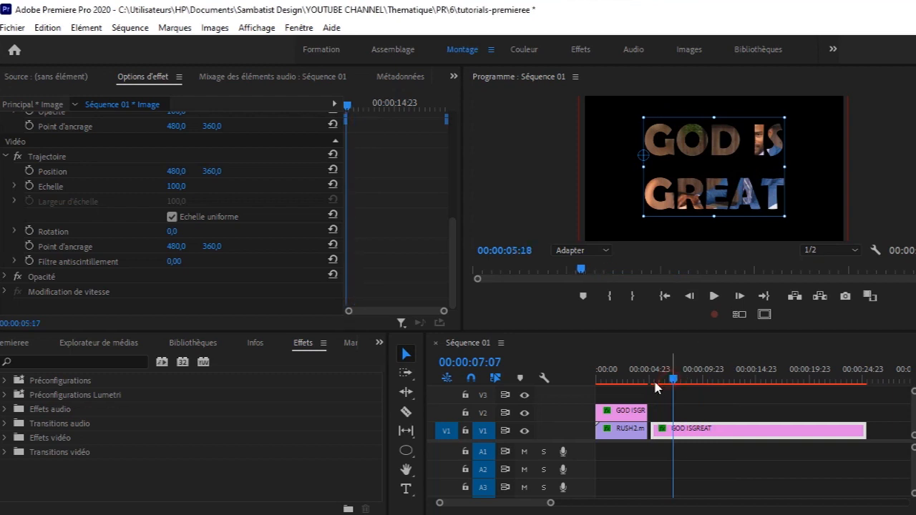
Turn on keyframing for the masked text's Texte source at 00:00:10:09
{"action": "left_click_drag", "start_coordinate": [665, 387], "coordinate": [695, 371]}
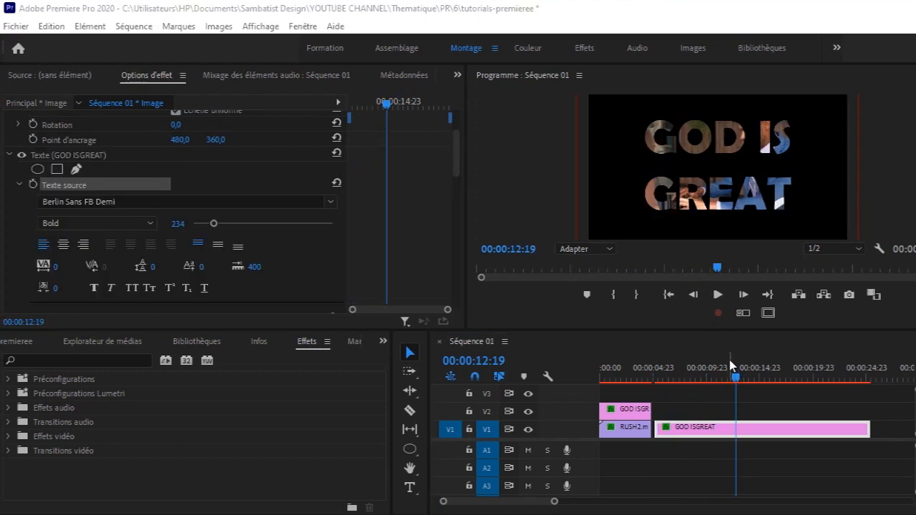
{"action": "left_click_drag", "start_coordinate": [731, 367], "coordinate": [709, 384]}
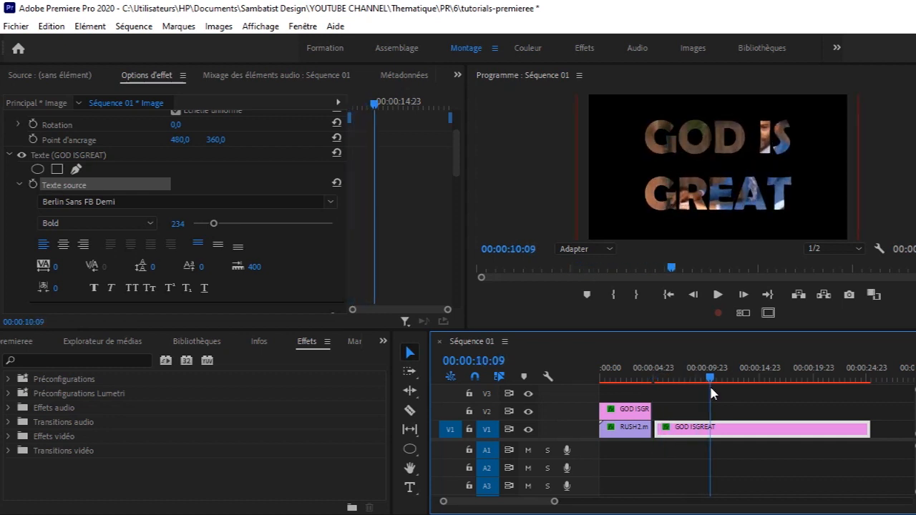
{"action": "left_click", "coordinate": [33, 184]}
At 00:00:15:08, replace the masked text's second line GREAT with STRONG
{"action": "left_click_drag", "start_coordinate": [374, 103], "coordinate": [413, 107]}
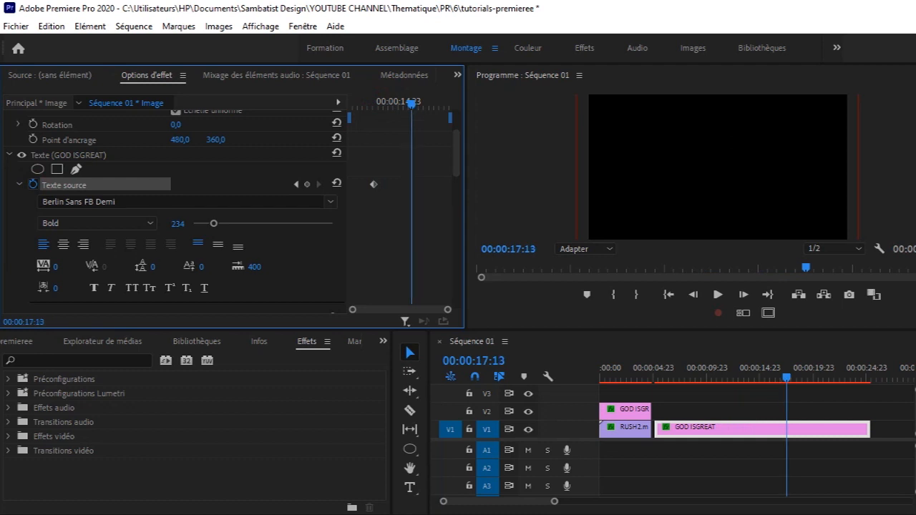
{"action": "left_click", "coordinate": [69, 155]}
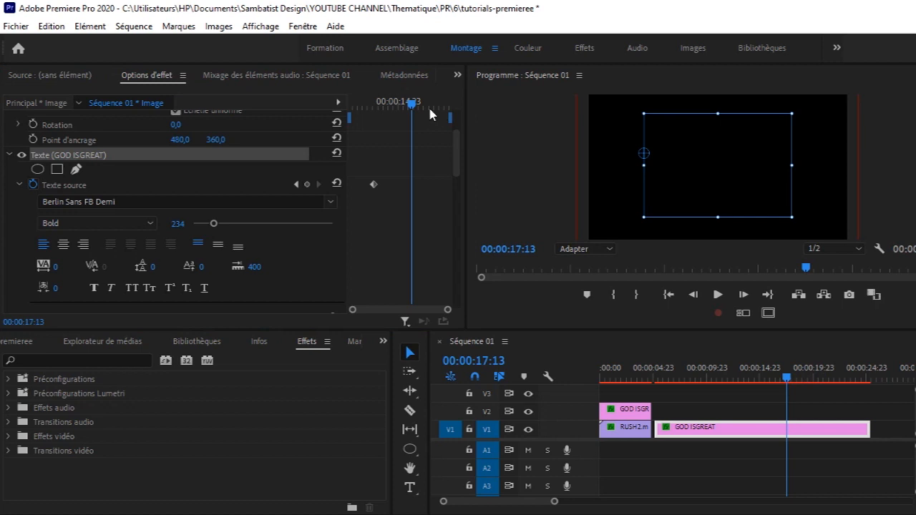
{"action": "left_click_drag", "start_coordinate": [418, 106], "coordinate": [403, 121]}
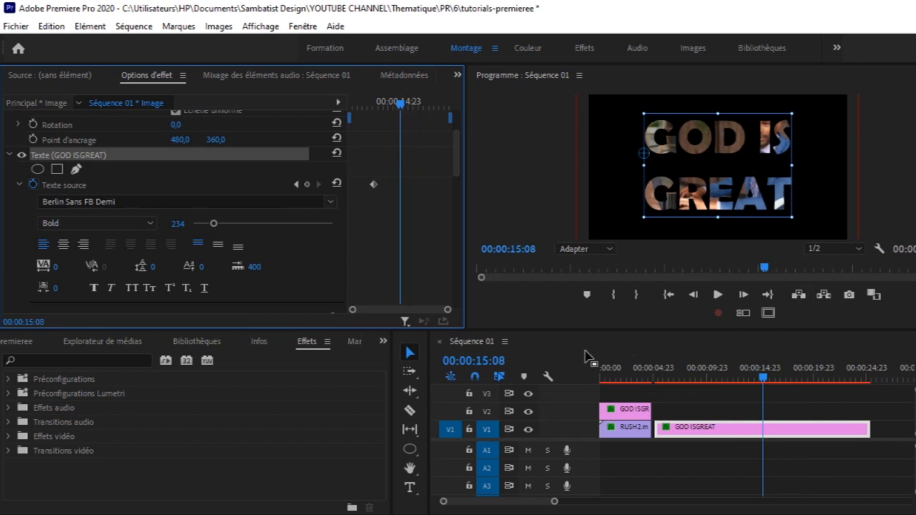
{"action": "left_click", "coordinate": [410, 486]}
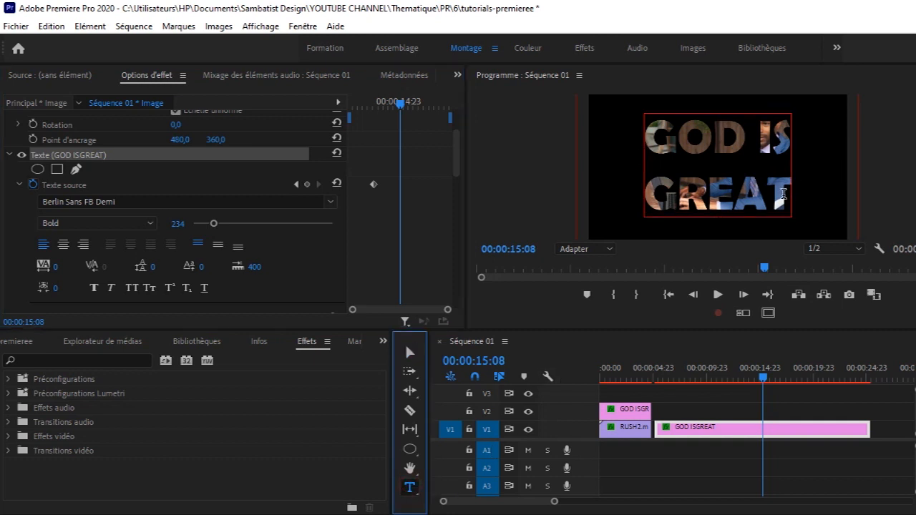
{"action": "left_click_drag", "start_coordinate": [784, 195], "coordinate": [657, 201]}
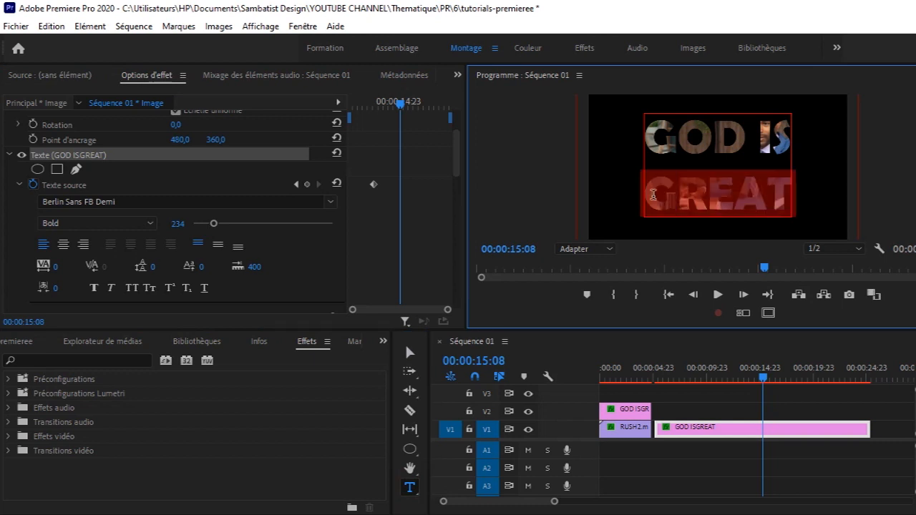
{"action": "type", "text": "S"}
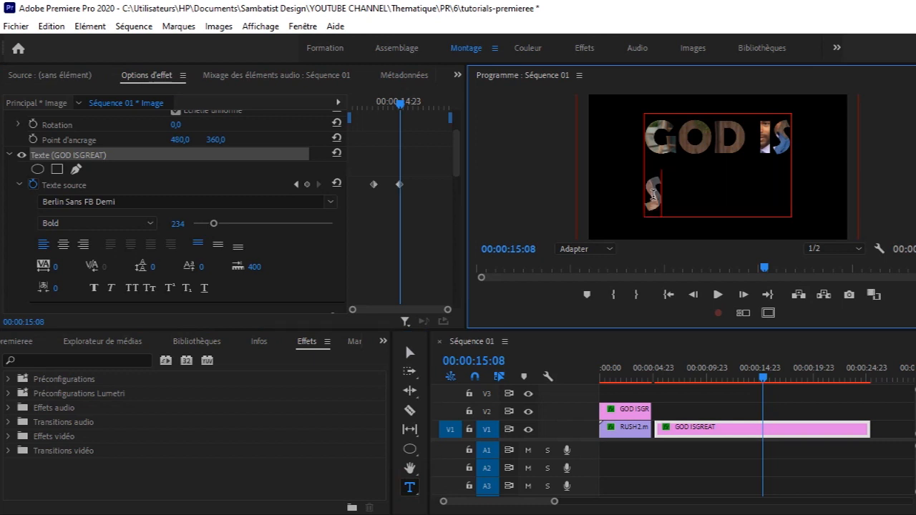
{"action": "type", "text": "TRONG"}
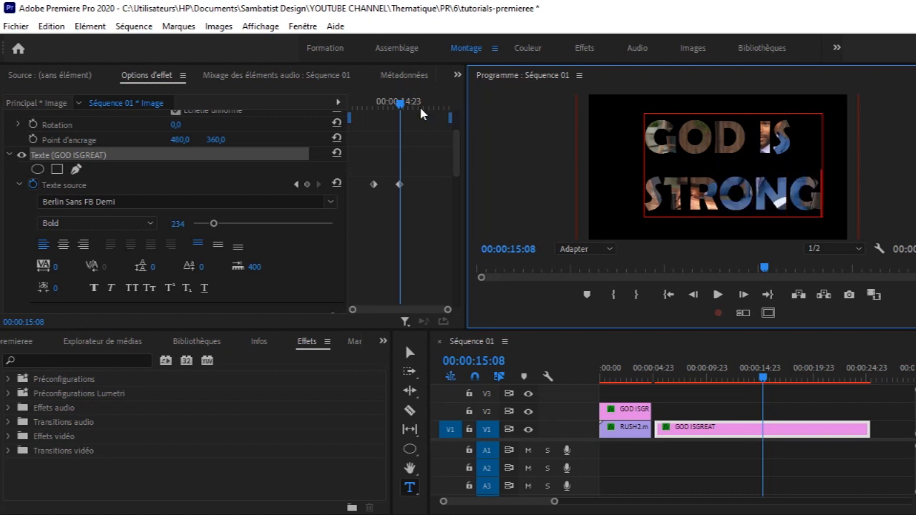
Move the STRONG Texte source keyframe earlier, closer to the first keyframe
{"action": "left_click", "coordinate": [400, 109]}
{"action": "mouse_move", "coordinate": [401, 107]}
{"action": "left_mouse_down"}
{"action": "mouse_move", "coordinate": [375, 111]}
{"action": "mouse_move", "coordinate": [413, 109]}
{"action": "mouse_move", "coordinate": [395, 111]}
{"action": "mouse_move", "coordinate": [415, 112]}
{"action": "mouse_move", "coordinate": [407, 119]}
{"action": "left_mouse_up"}
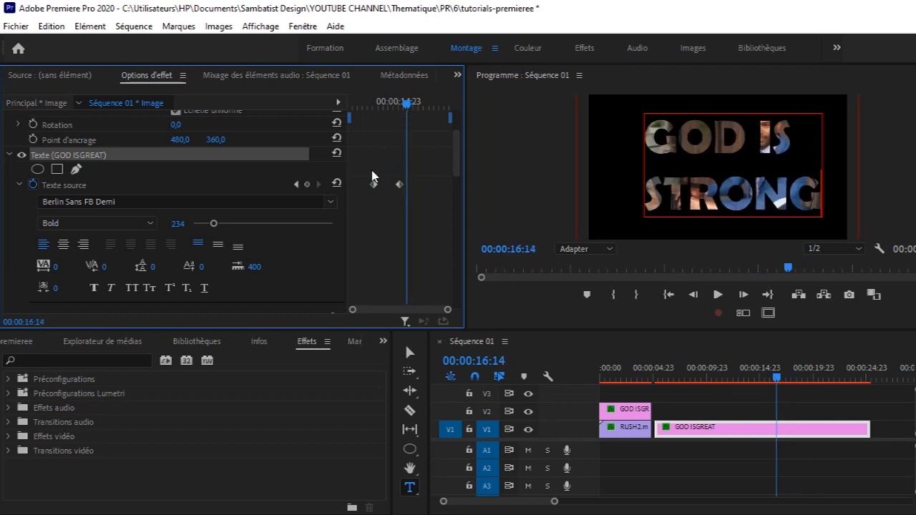
{"action": "left_click_drag", "start_coordinate": [400, 187], "coordinate": [390, 185]}
At 00:00:16:00, replace the masked text with GOD on the first line and CAN. on the second
{"action": "left_click_drag", "start_coordinate": [410, 105], "coordinate": [403, 106]}
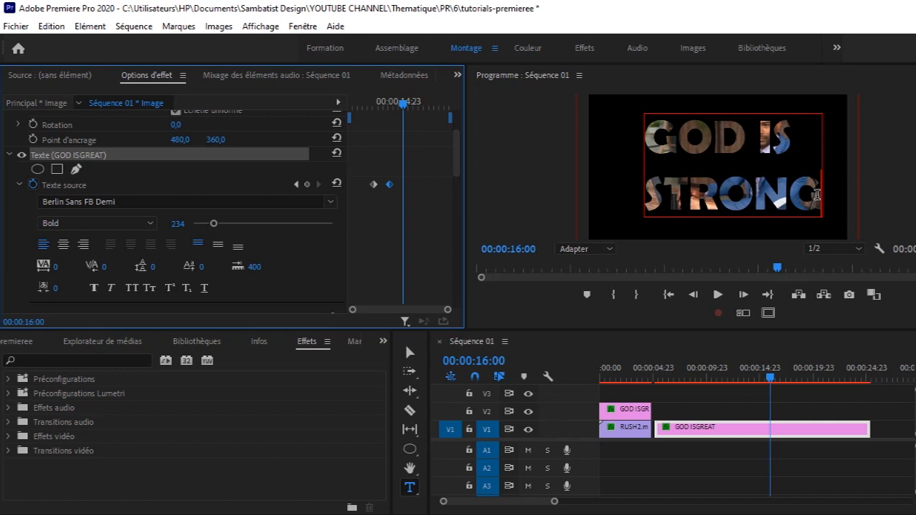
{"action": "left_click_drag", "start_coordinate": [816, 195], "coordinate": [647, 205]}
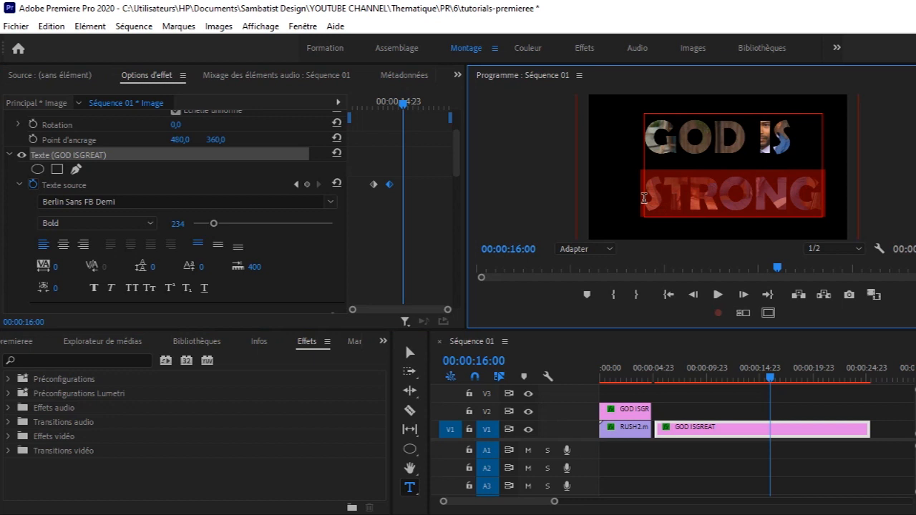
{"action": "key", "text": "BackSpace"}
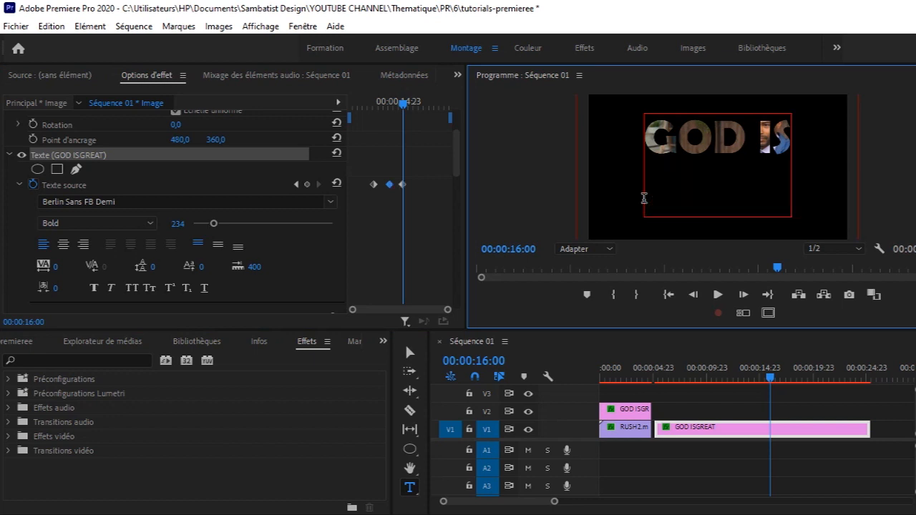
{"action": "key", "text": "BackSpace"}
{"action": "key", "text": "BackSpace"}
{"action": "key", "text": "BackSpace"}
{"action": "key", "text": "BackSpace"}
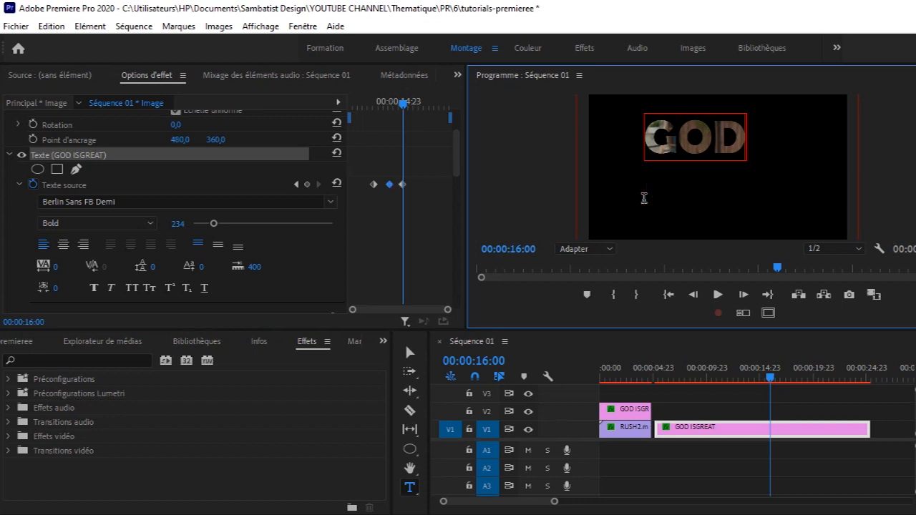
{"action": "key", "text": "Return"}
{"action": "type", "text": "CA"}
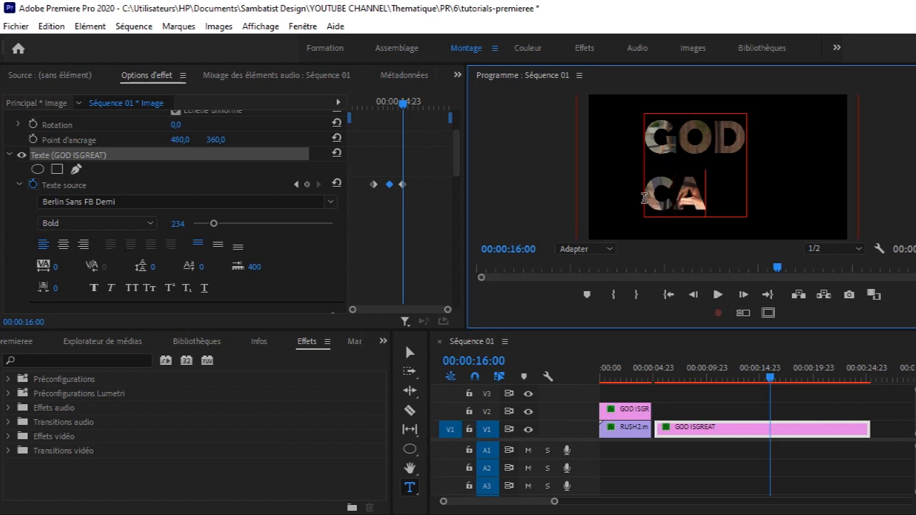
{"action": "type", "text": "N."}
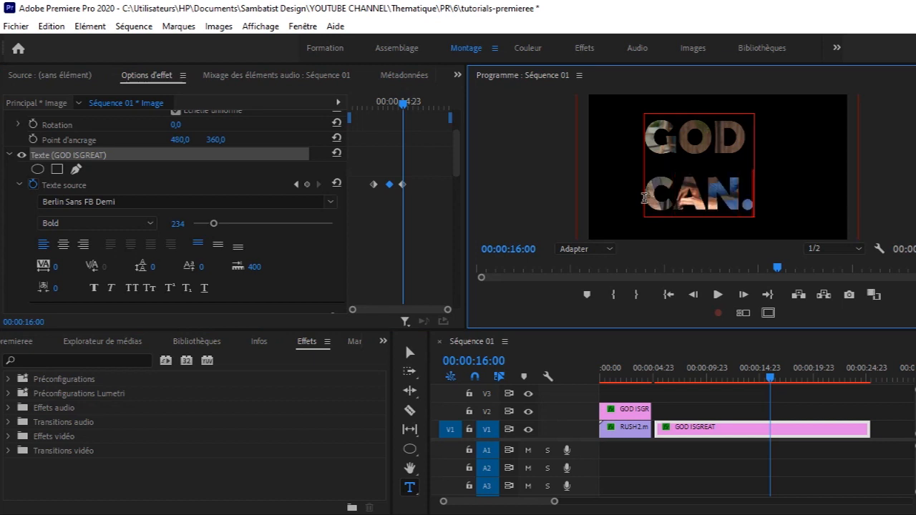
Play back the changing text across the three Texte source keyframes and return to the GOD CAN. text at 00:00:16:17
{"action": "left_click_drag", "start_coordinate": [405, 107], "coordinate": [363, 117]}
{"action": "key", "text": "space"}
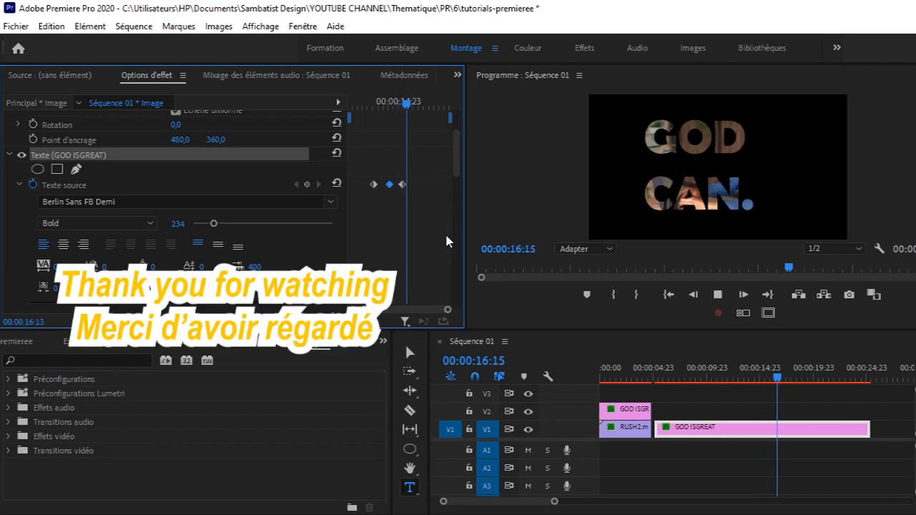
{"action": "key", "text": "space"}
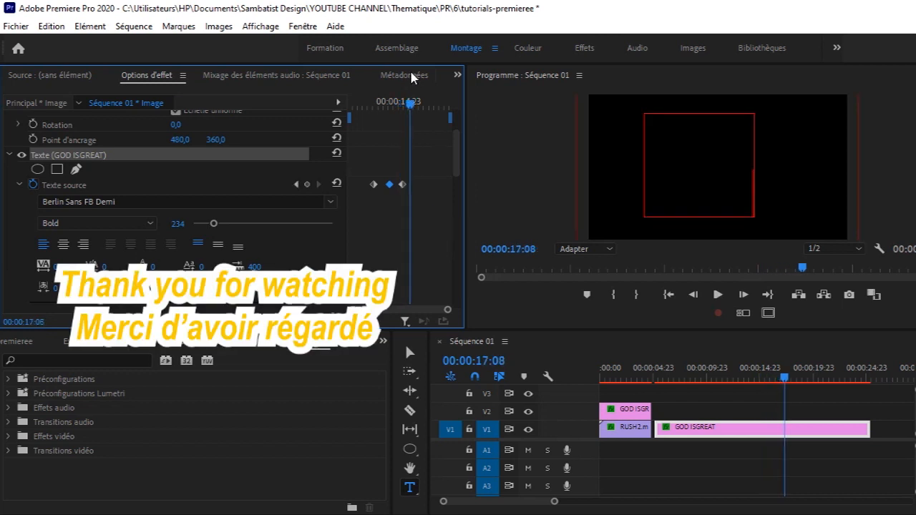
{"action": "left_click_drag", "start_coordinate": [415, 102], "coordinate": [410, 103]}
{"action": "key", "text": "Left"}
{"action": "key", "text": "Left"}
{"action": "key", "text": "Left"}
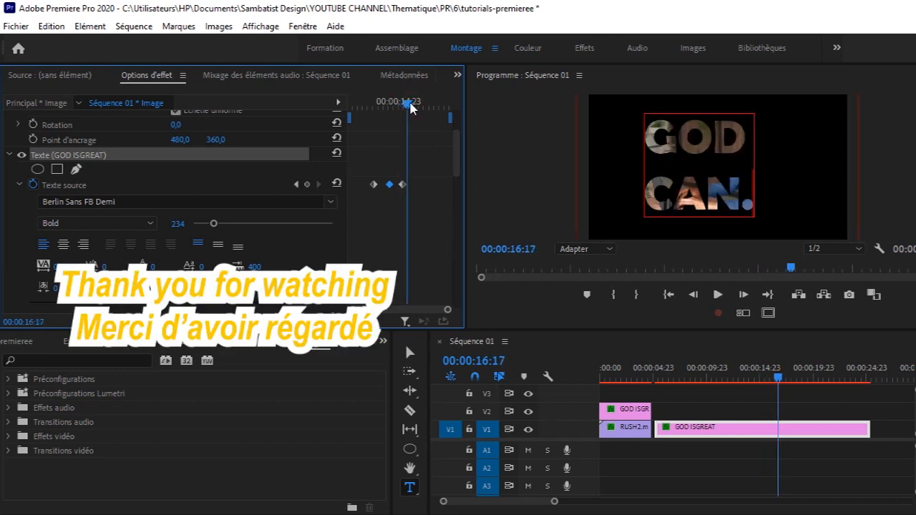